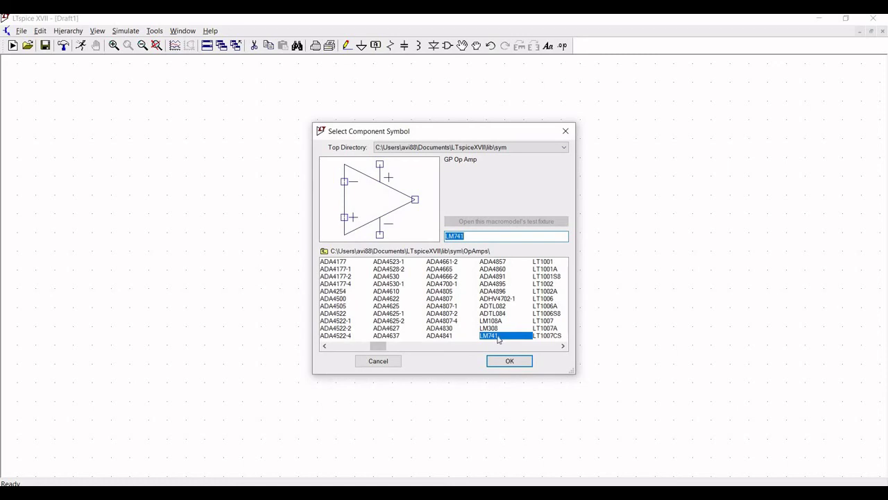
Step: Place the LM741 op-amp U1 and a vertical resistor R1 below-left of it
left_click(510, 361)
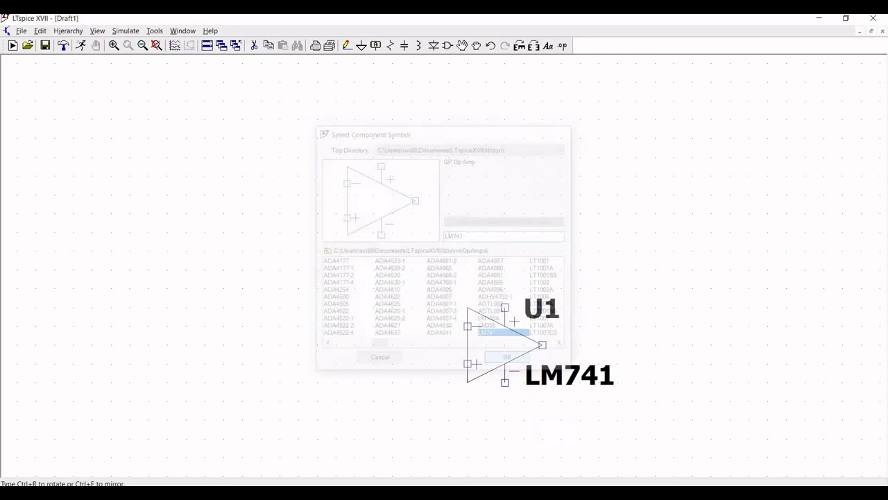
left_click(394, 265)
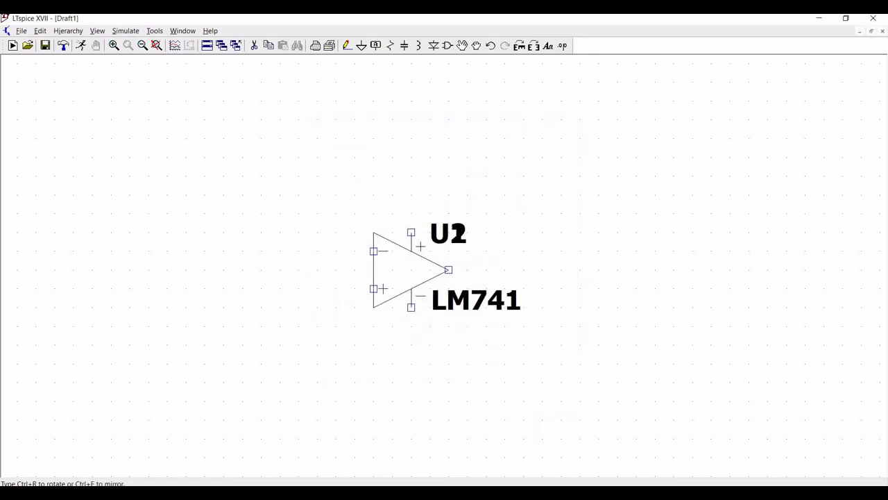
key("Escape")
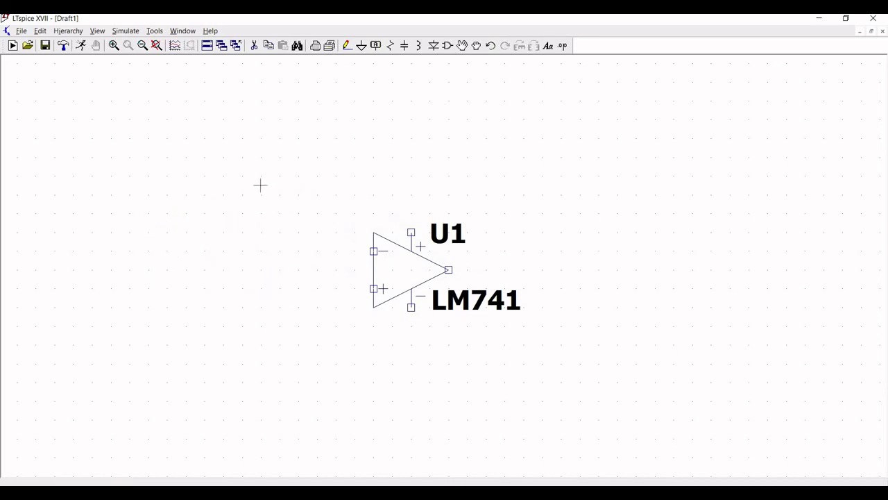
left_click(390, 45)
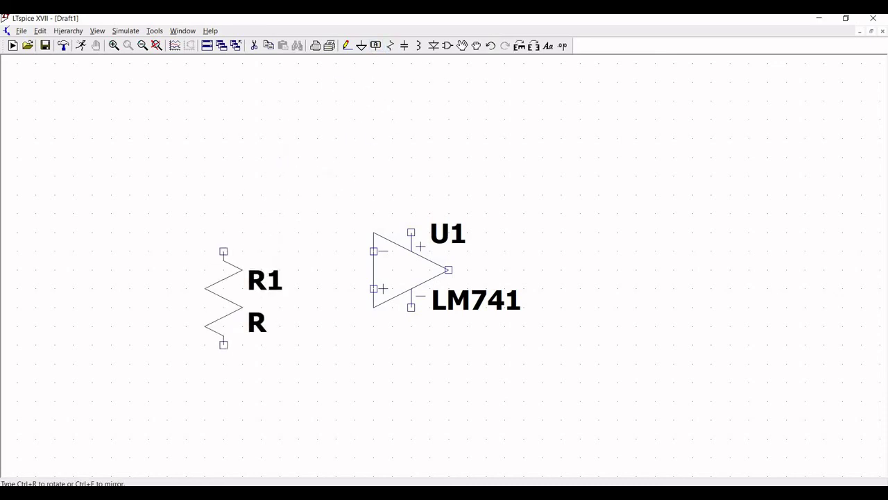
key("ctrl+r")
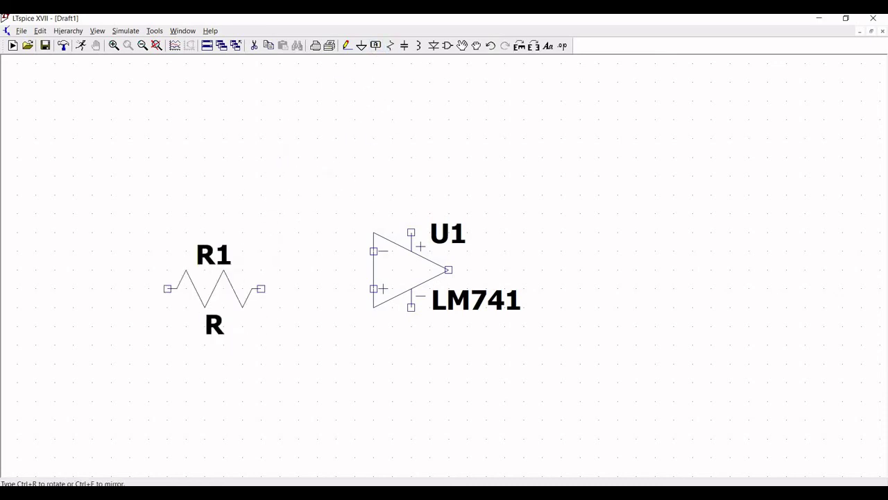
key("ctrl+r")
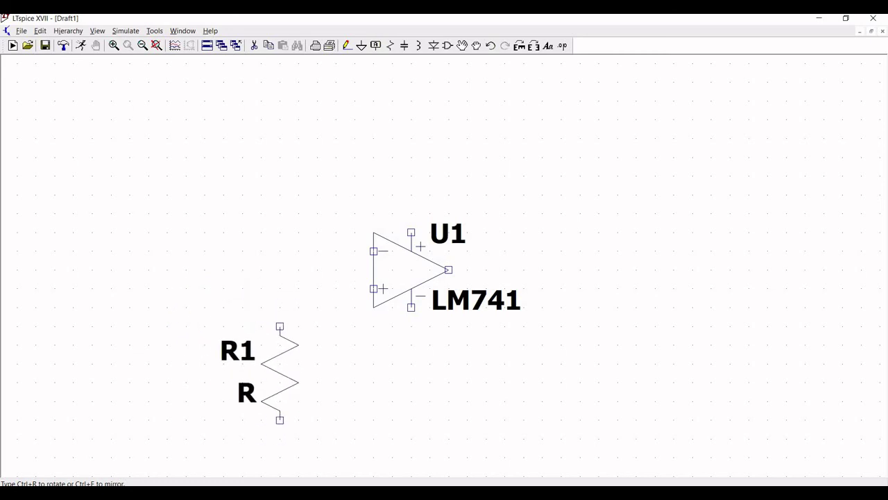
left_click(280, 326)
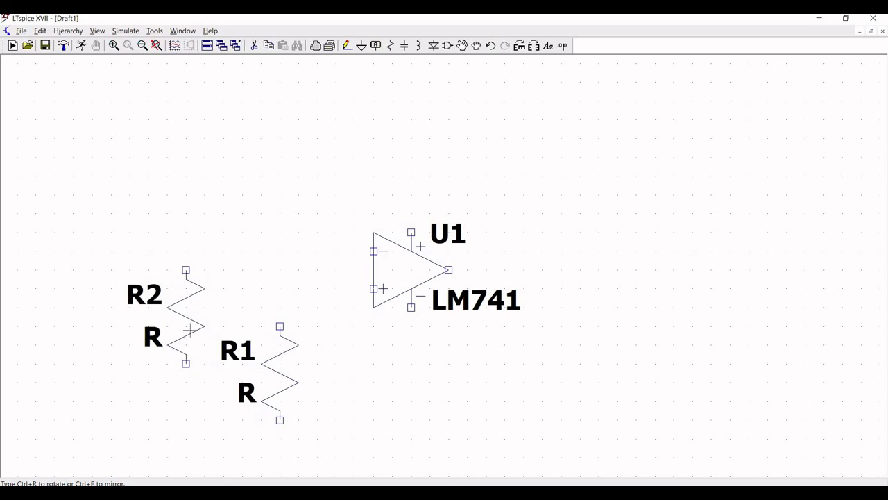
key("Escape")
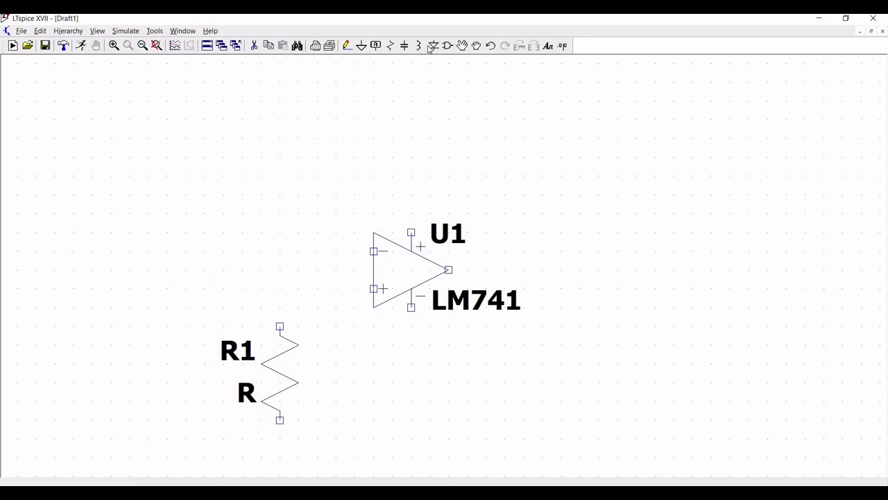
Step: Place a horizontal capacitor C1 at the left of the schematic
left_click(405, 46)
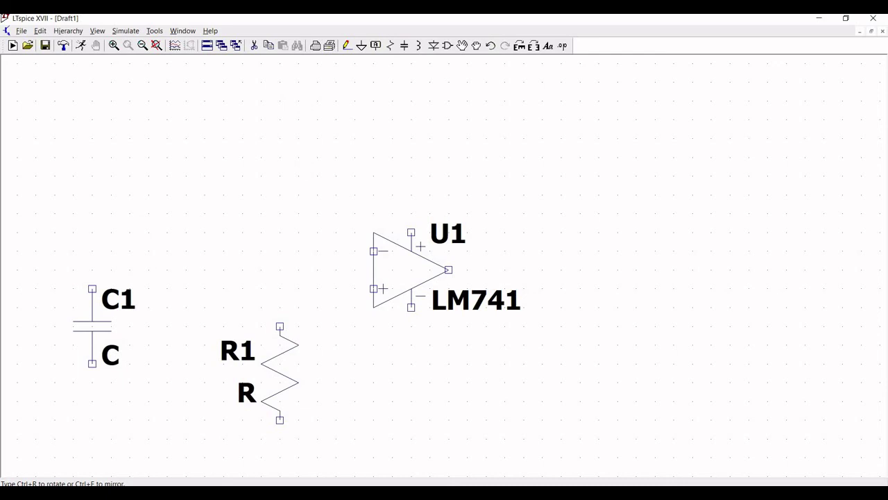
key("ctrl+r")
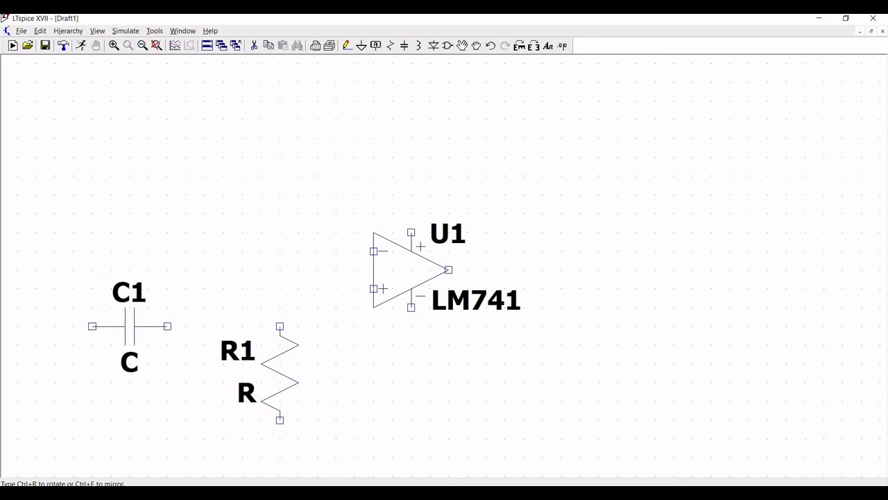
left_click(129, 326)
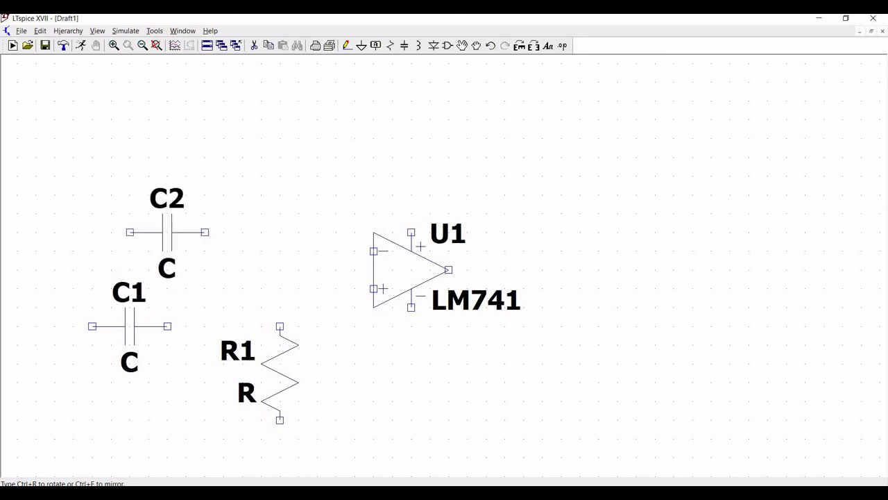
key("Escape")
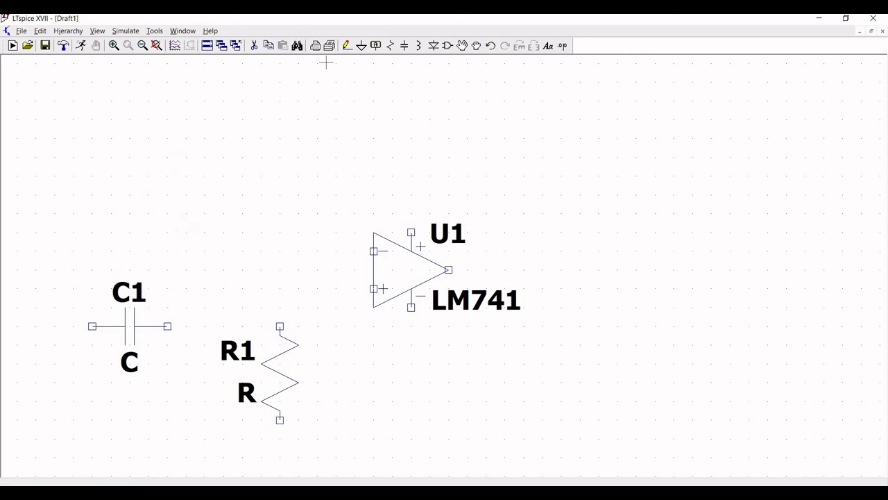
Step: Wire C1's right pin to R1's top and on to U1's + input
left_click(346, 46)
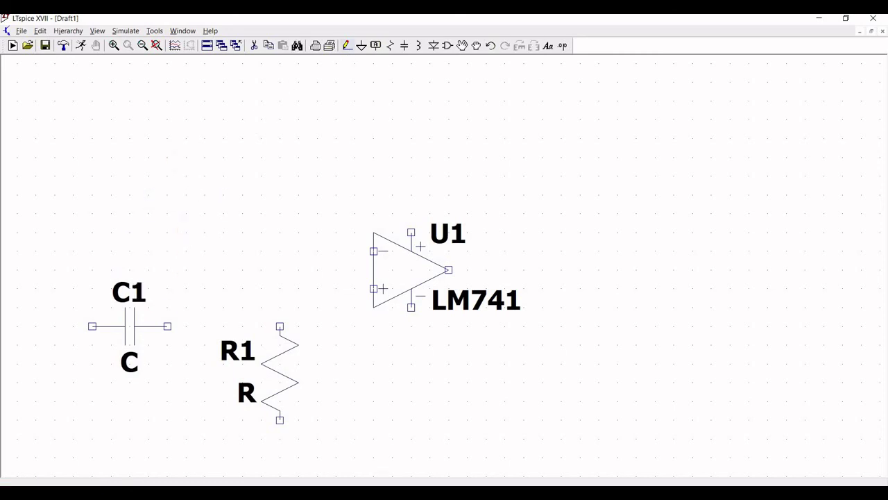
left_click(167, 326)
left_click(280, 326)
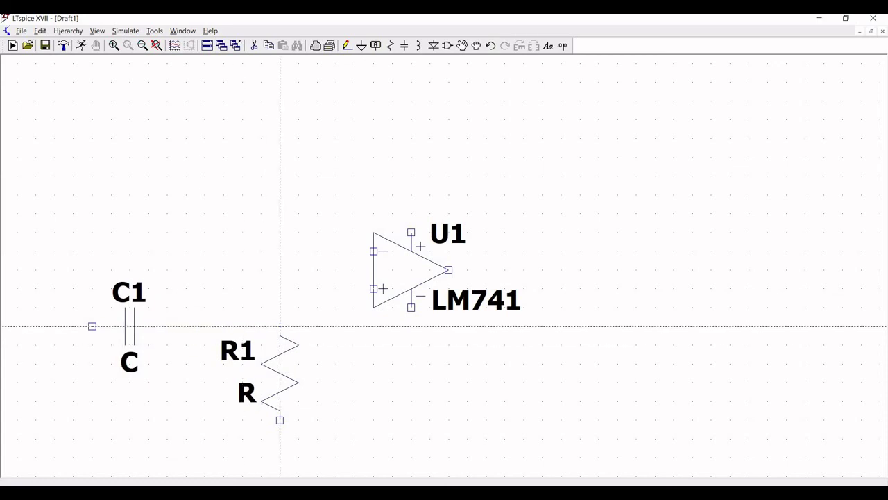
left_click(279, 326)
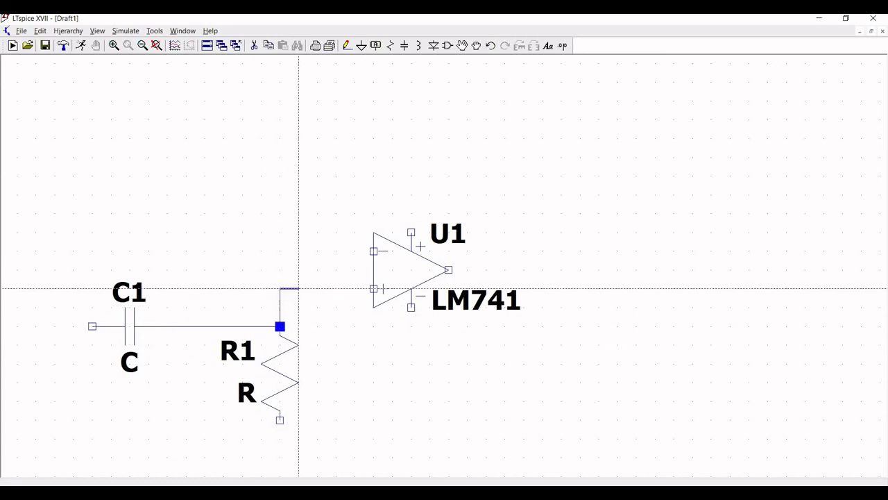
left_click(373, 288)
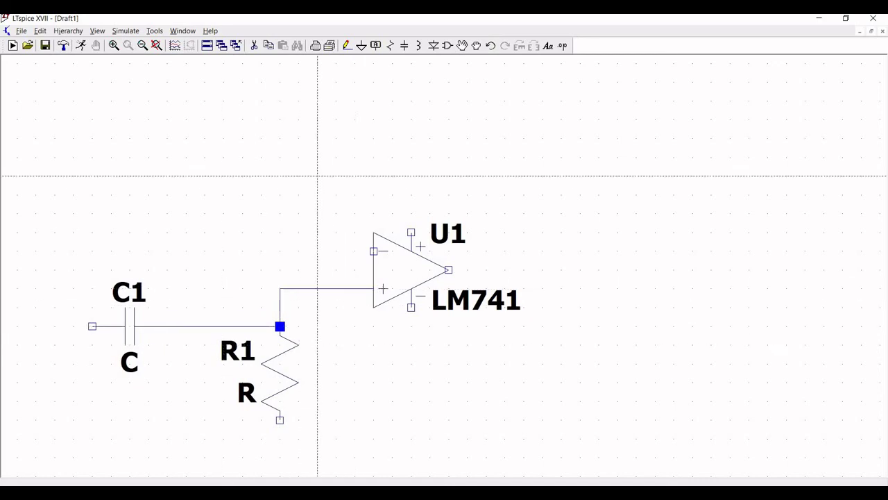
key("Escape")
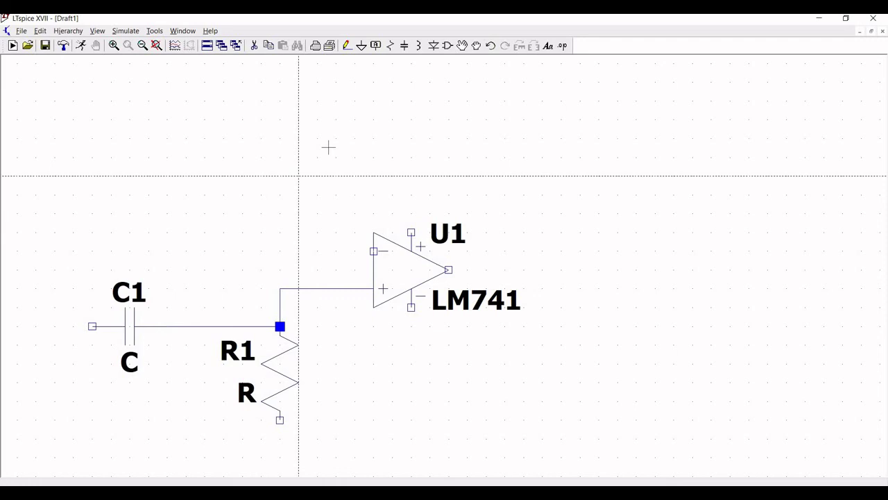
Step: Place a ground below R1 and wire R1's lower end to it
left_click(360, 46)
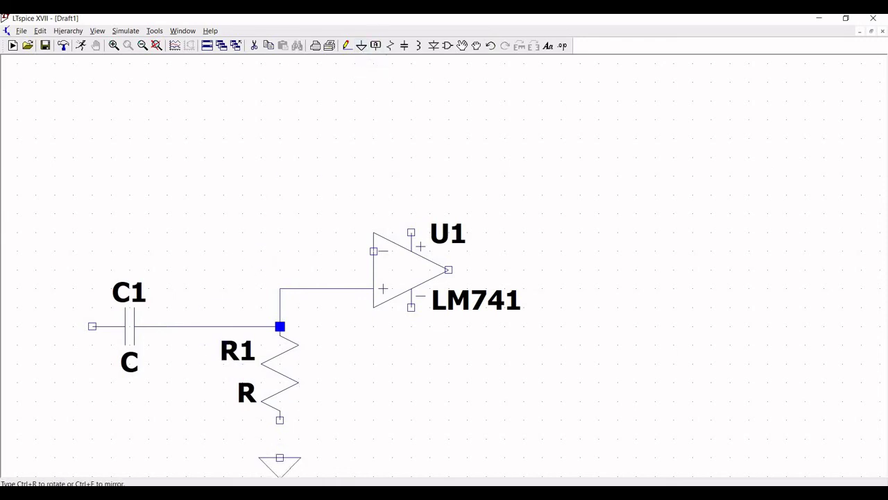
left_click(279, 458)
key("Escape")
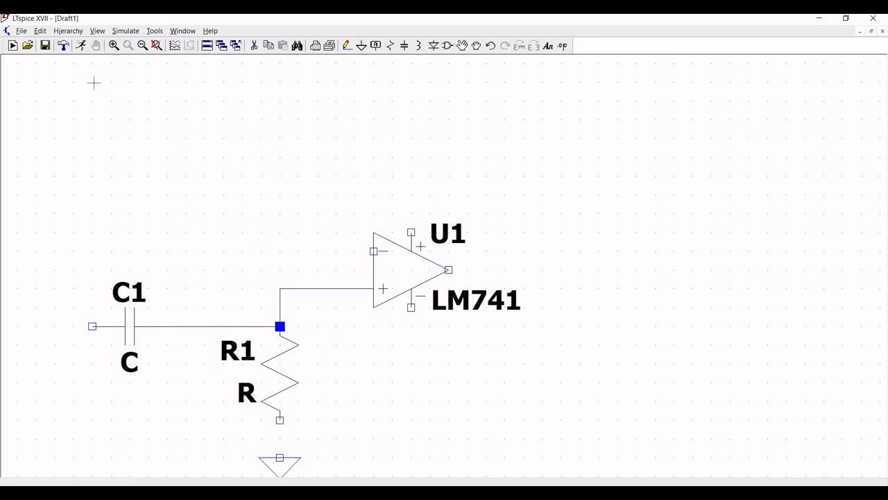
key("F3")
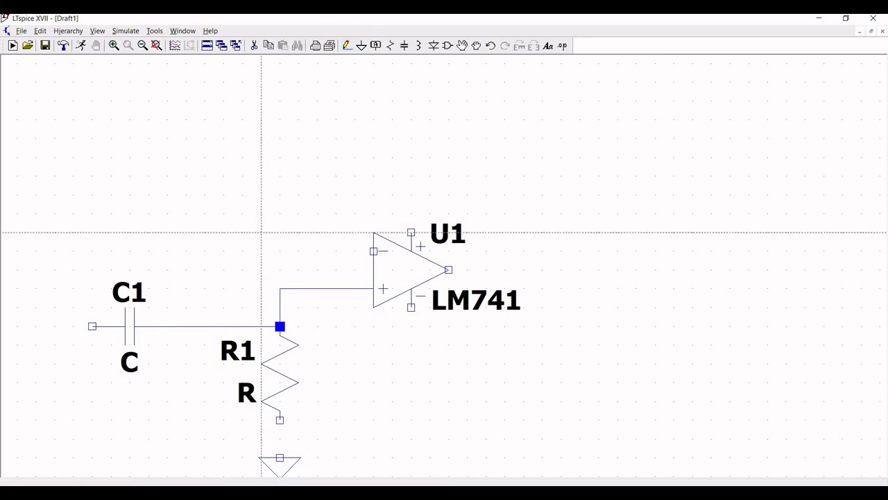
left_click(279, 420)
left_click(279, 458)
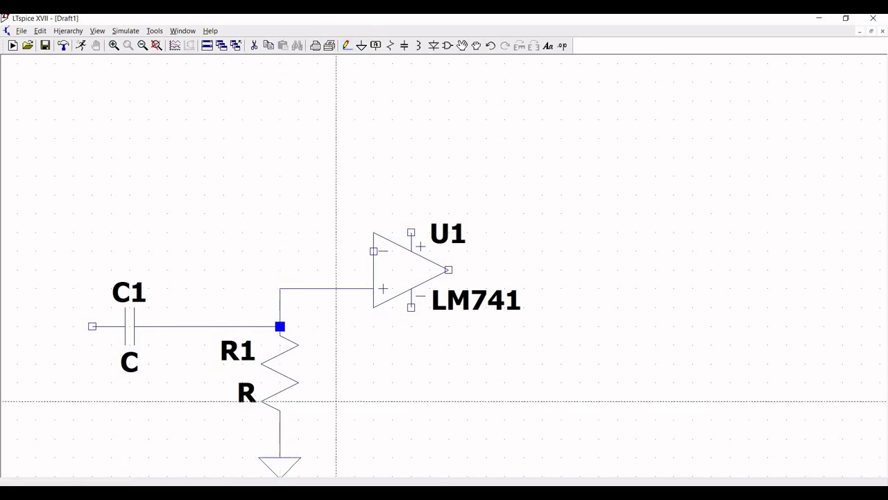
key("Escape")
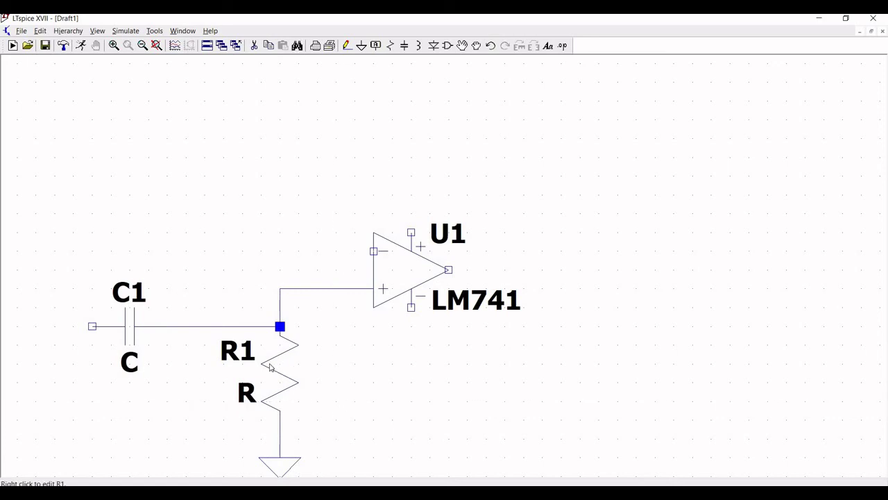
Step: Set resistor R1 to 120k
right_click(277, 364)
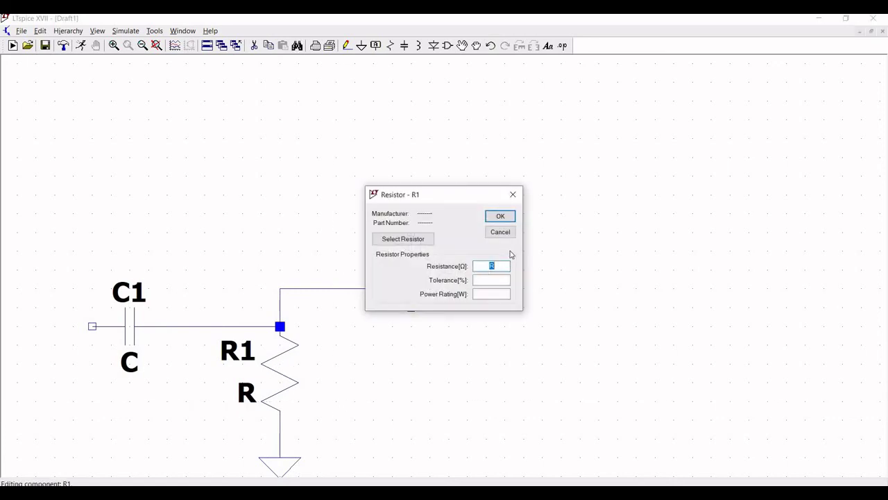
type("120k")
left_click(501, 215)
Step: Set capacitor C1 to 0.27u
right_click(138, 316)
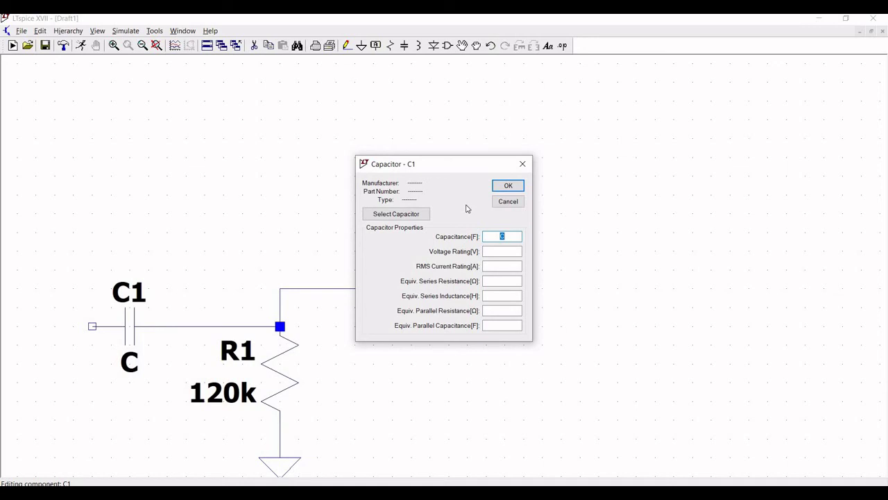
type("0.27u")
left_click(517, 188)
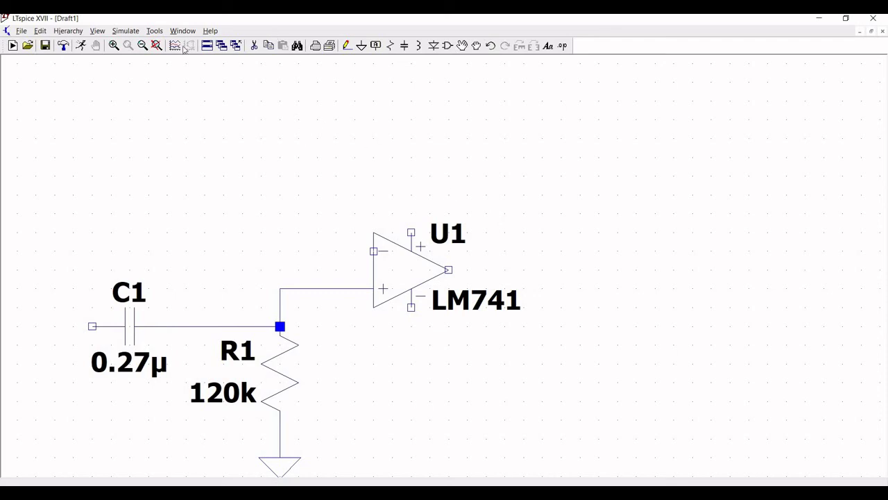
Step: Place resistor R2 right of U1 and a horizontal capacitor C2 between them
left_click(391, 46)
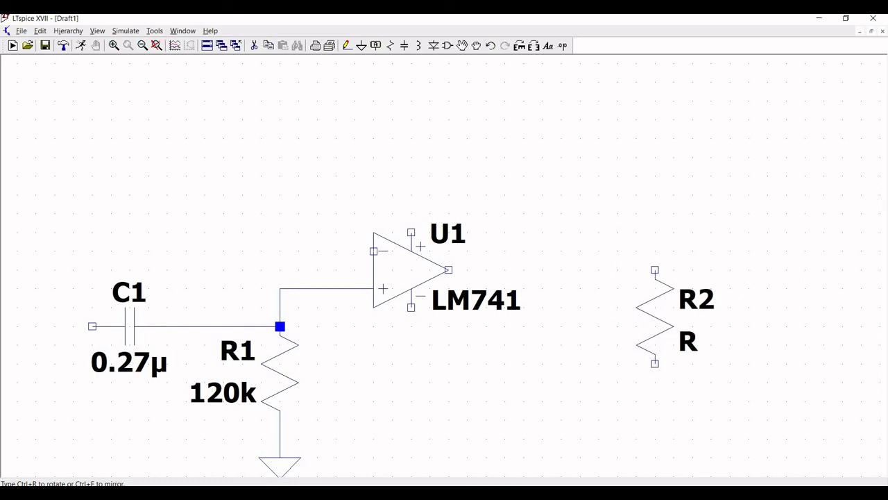
left_click(654, 277)
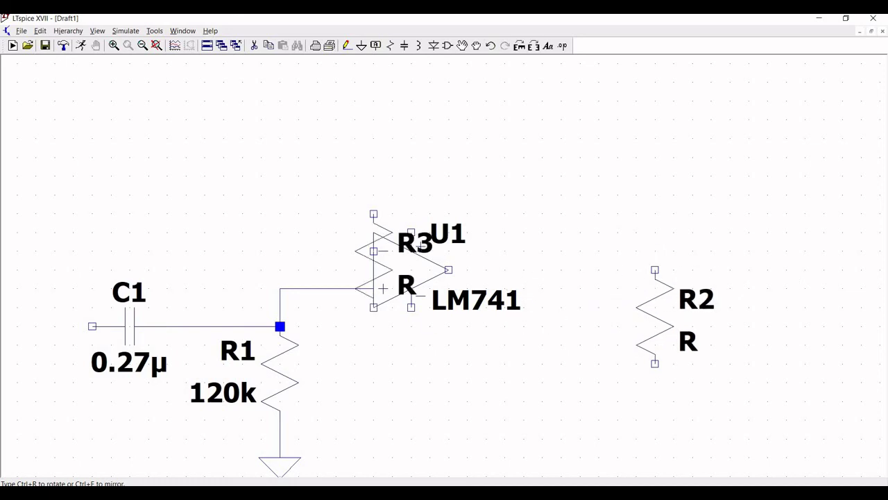
key("Escape")
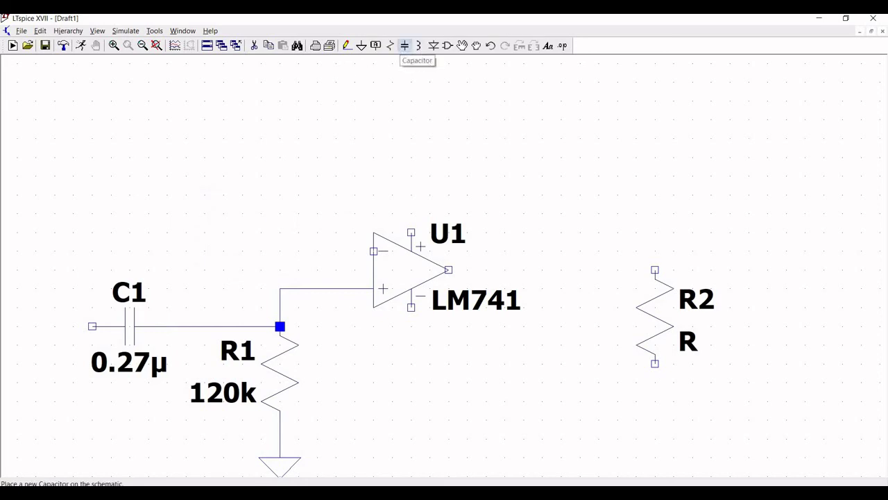
left_click(403, 46)
key("ctrl+r")
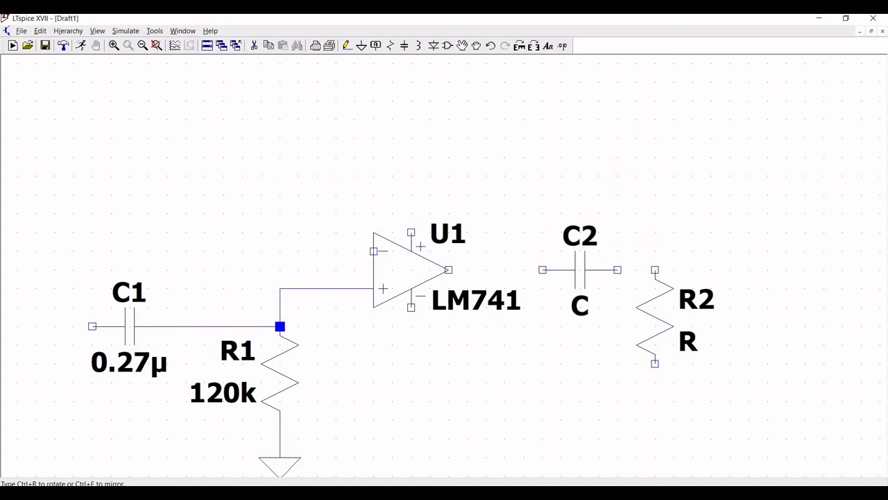
left_click(580, 269)
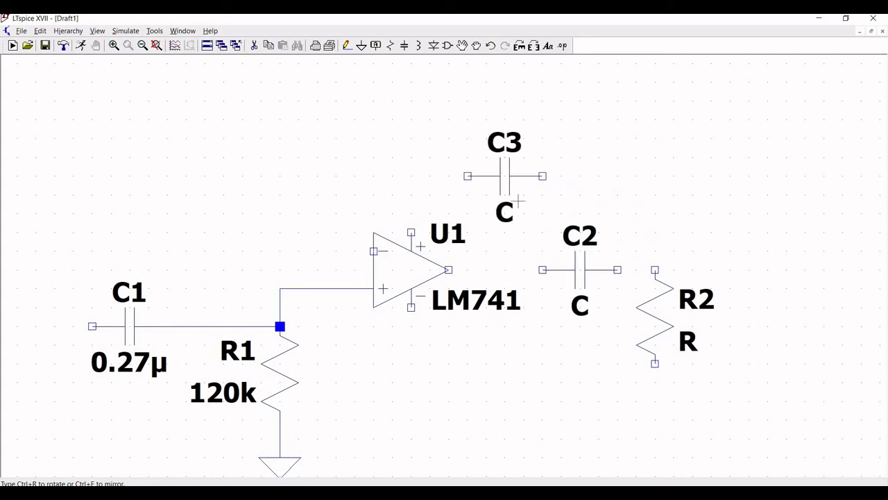
key("Escape")
Step: Set resistor R2 to 3.9k
right_click(663, 312)
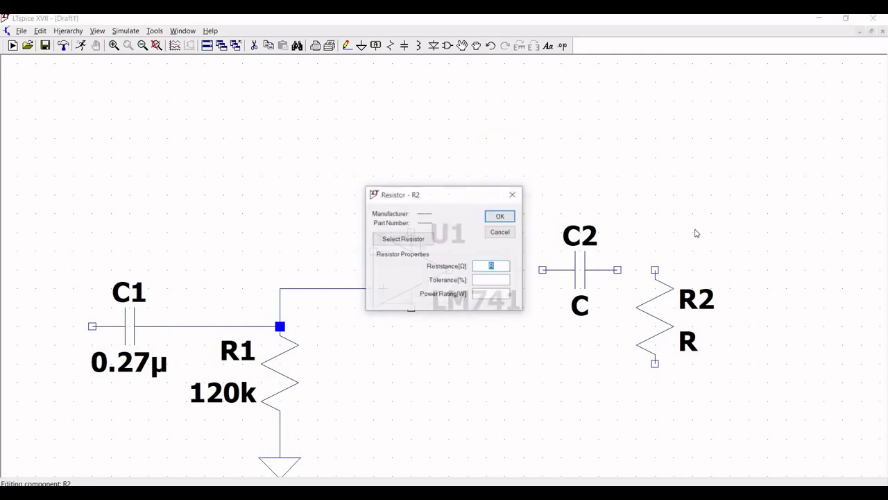
type("3")
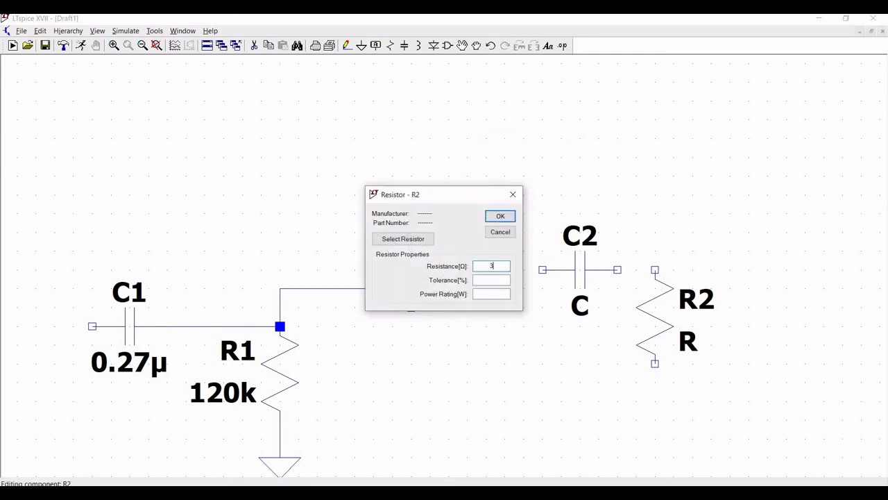
type(".9k")
key("Return")
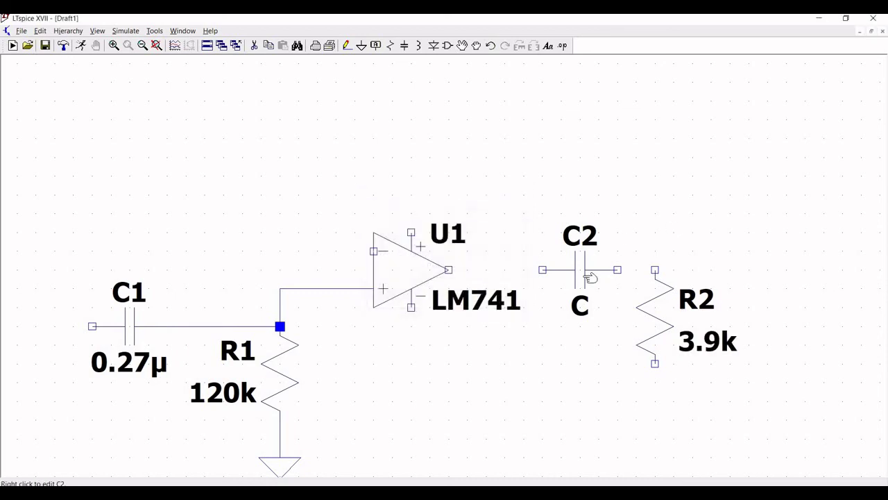
Step: Set capacitor C2 to 0.82u
right_click(575, 264)
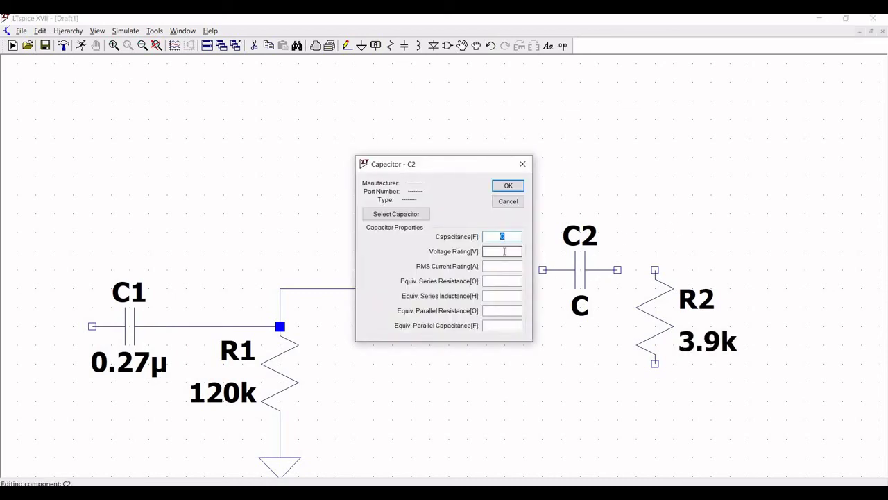
type("0.82u")
key("Return")
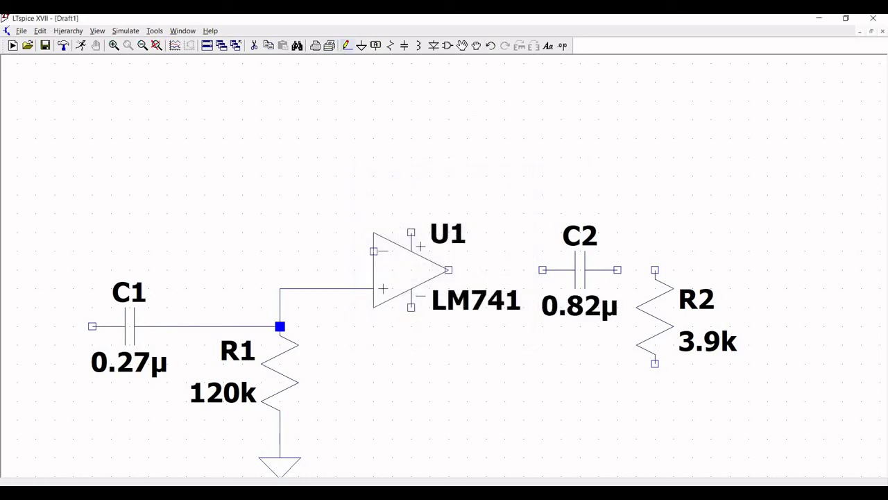
left_click(347, 45)
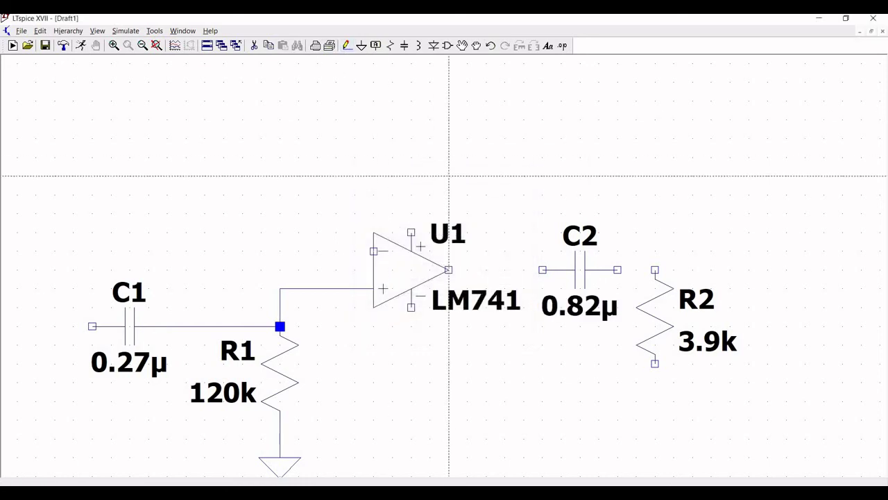
Step: Wire U1's output to C2's left pin and C2's right pin to R2's top
left_click(449, 269)
left_click(541, 269)
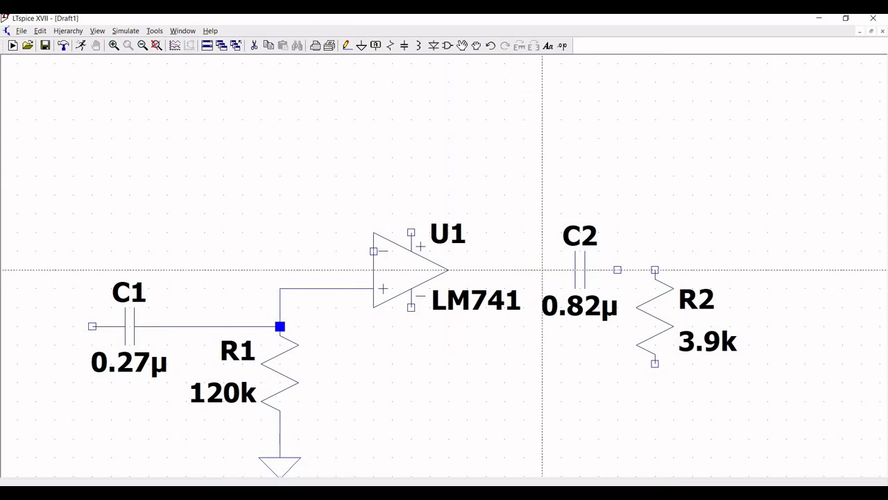
left_click(618, 269)
left_click(655, 270)
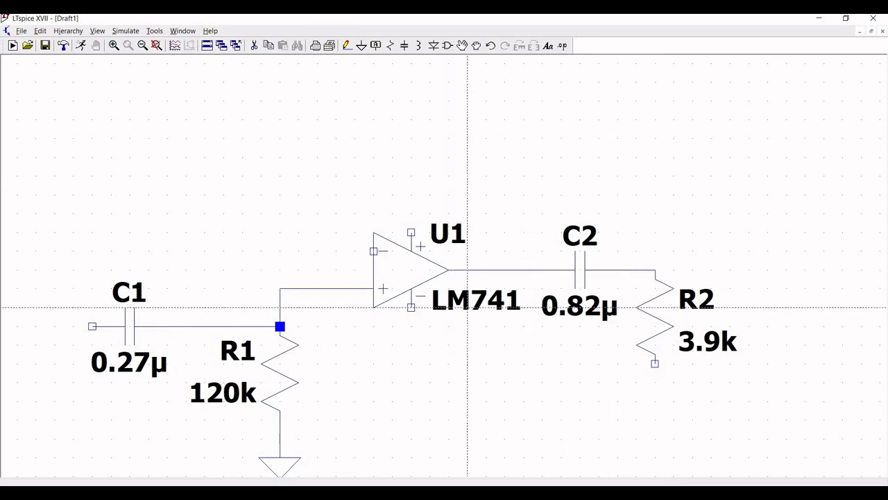
key("Escape")
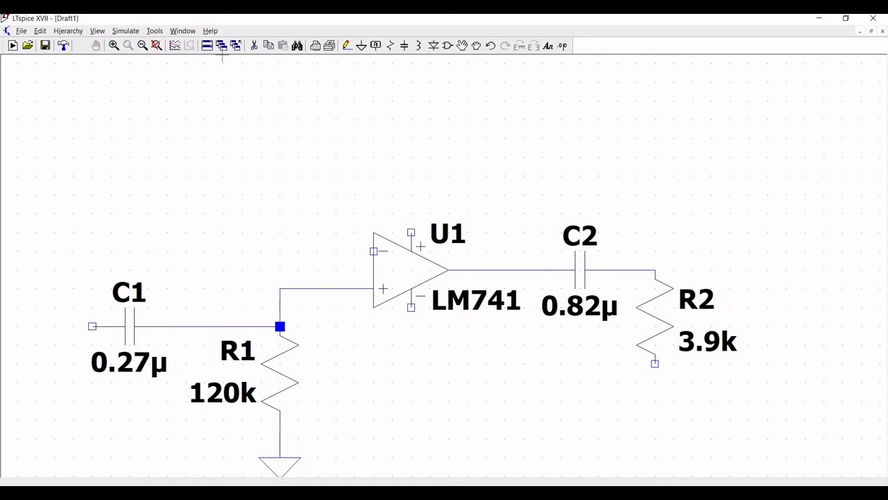
Step: Place a ground below R2 and wire R2's bottom pin to it
left_click(361, 45)
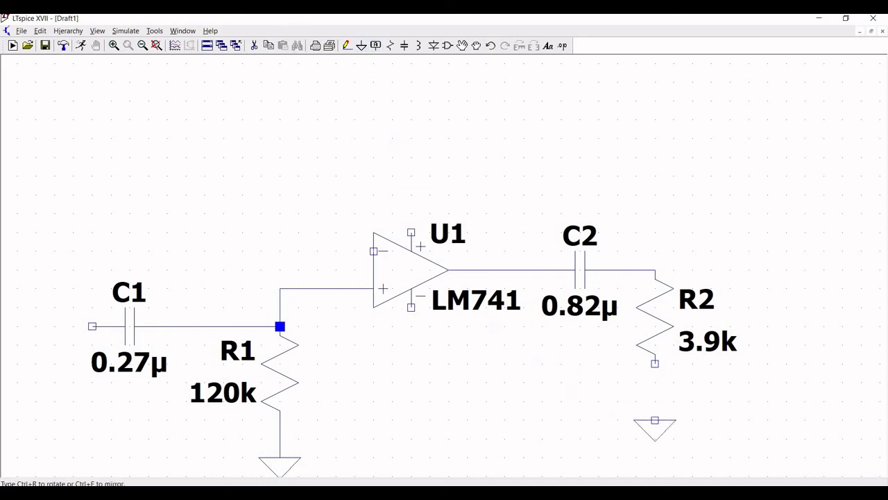
left_click(654, 439)
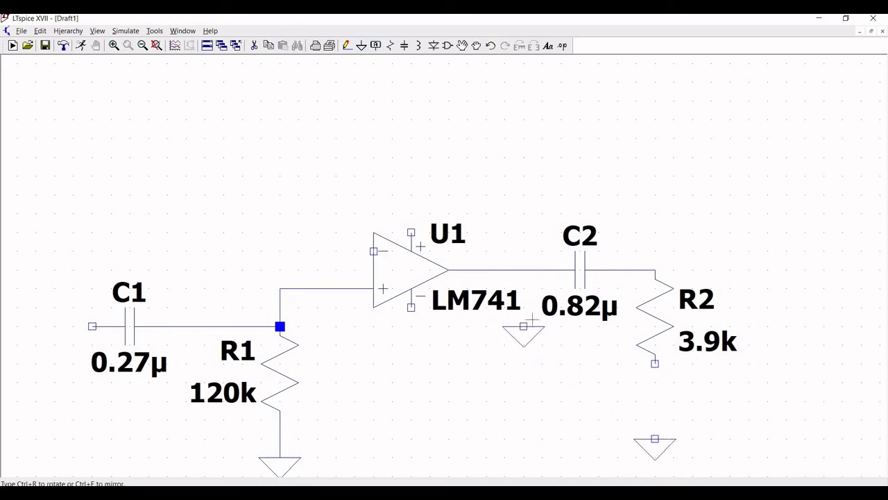
left_click(347, 45)
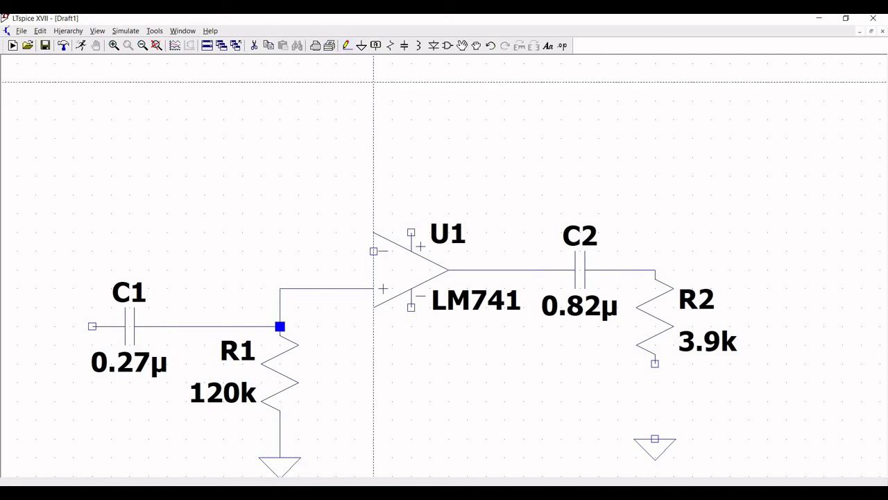
left_click(654, 363)
left_click(654, 439)
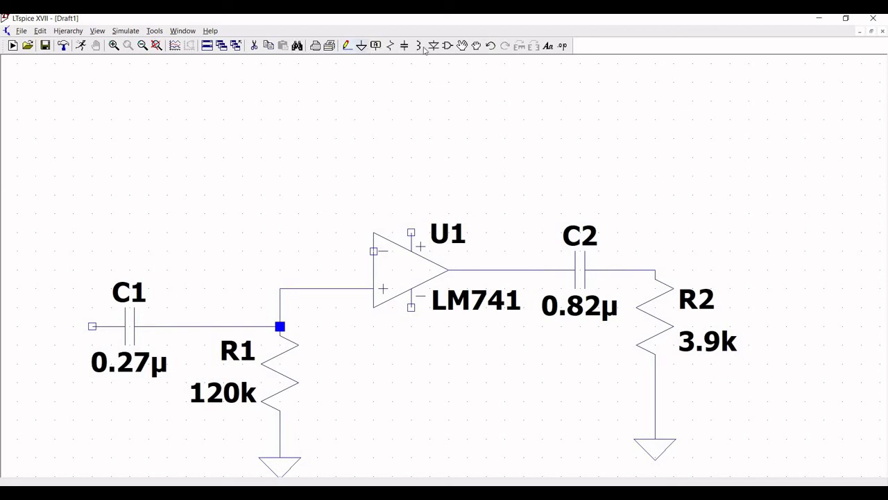
Step: Pick the 'voltage' symbol from the sym folder and place sources V1 and V2 at upper right
left_click(448, 46)
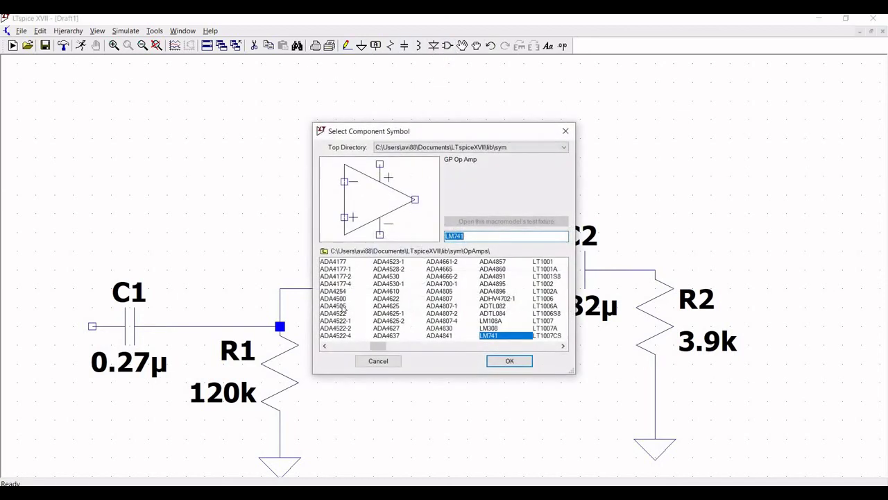
left_click(325, 252)
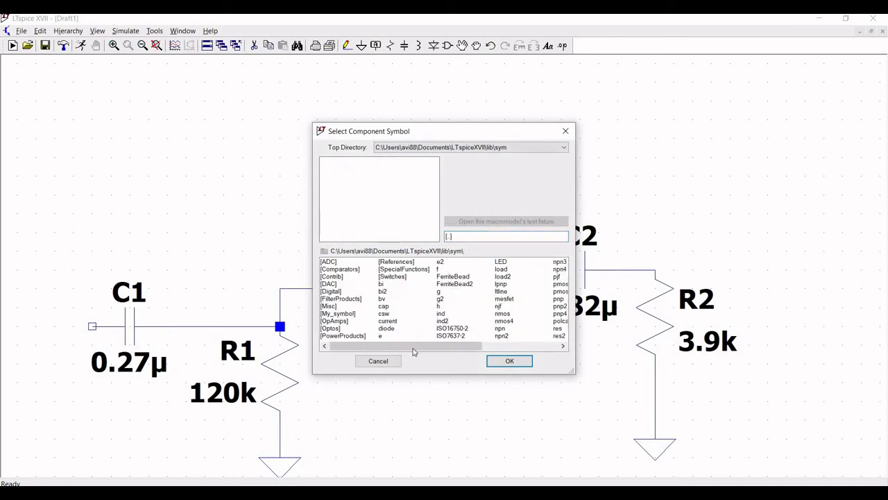
left_click_drag(439, 347, 548, 351)
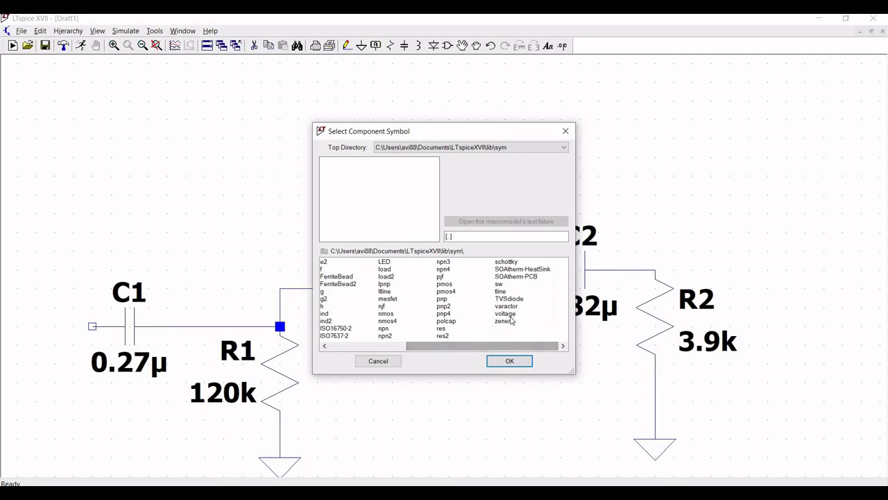
left_click(512, 314)
left_click(509, 361)
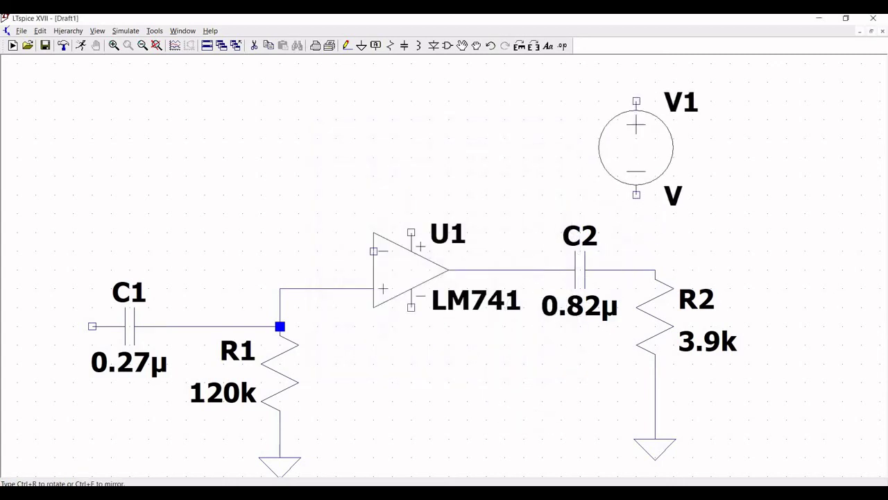
left_click(673, 128)
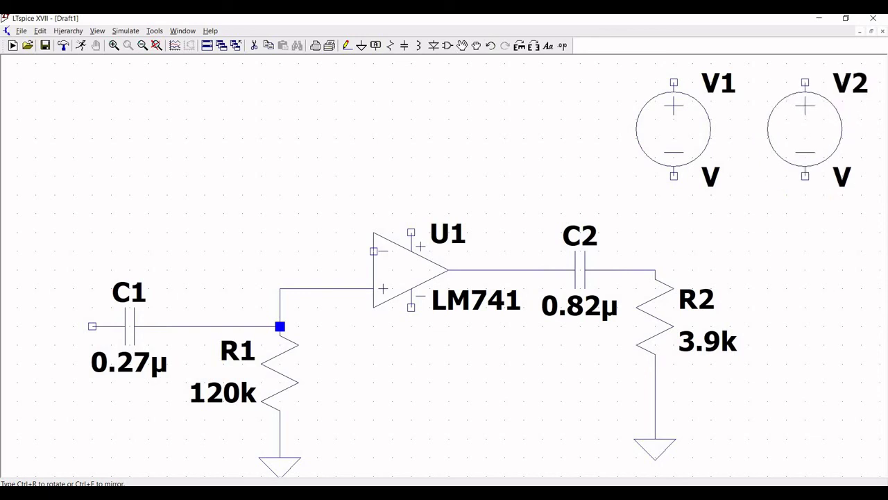
left_click(805, 82)
key("Escape")
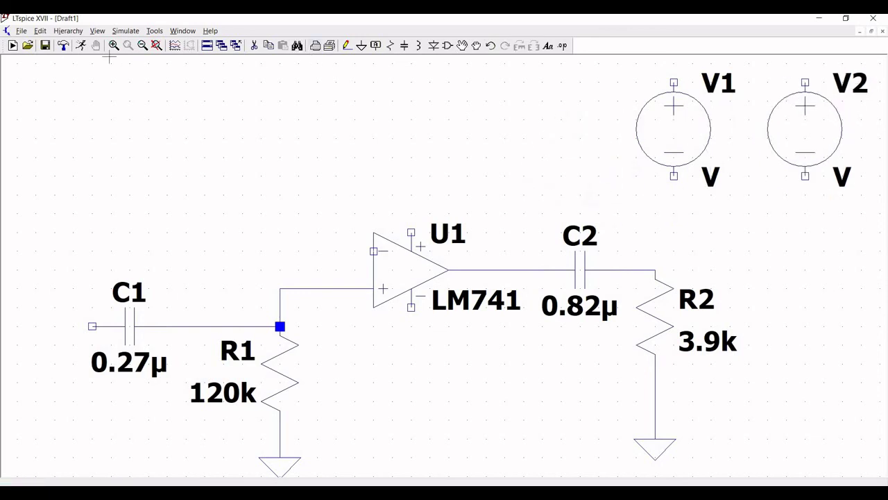
Step: Add Input-port VCC net labels above U1 and beside V1
left_click(143, 45)
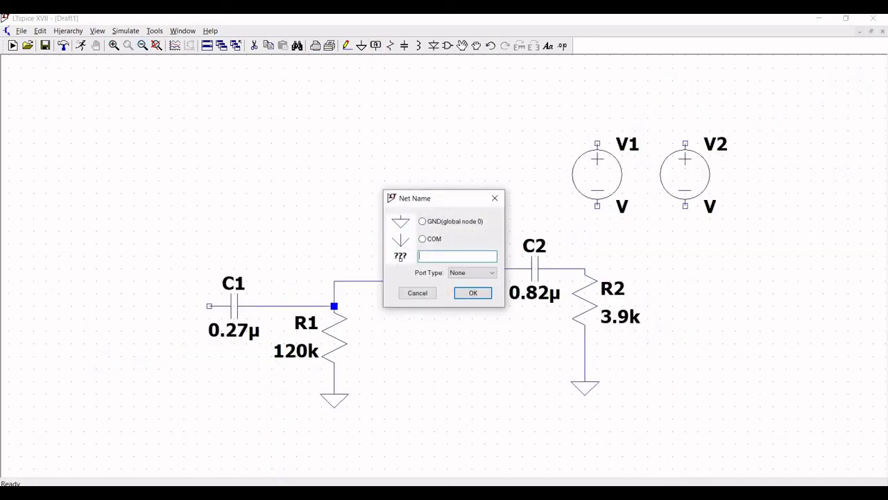
type("VCC")
left_click(486, 272)
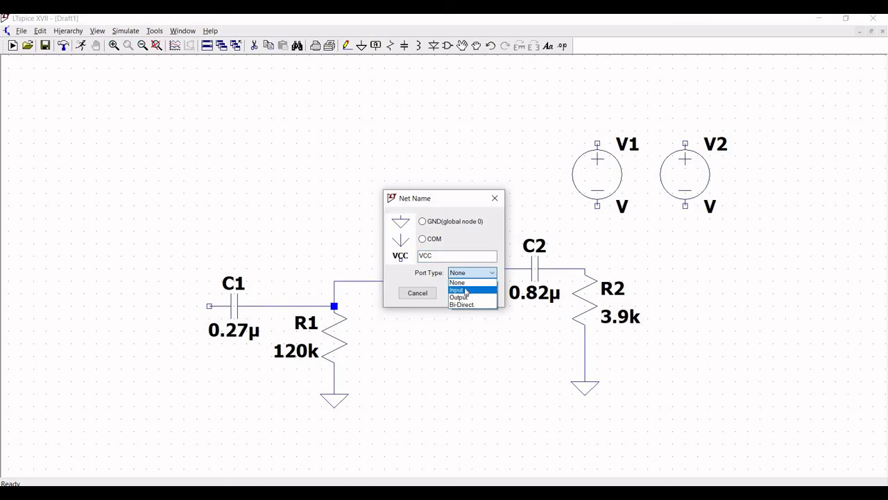
left_click(466, 290)
left_click(469, 292)
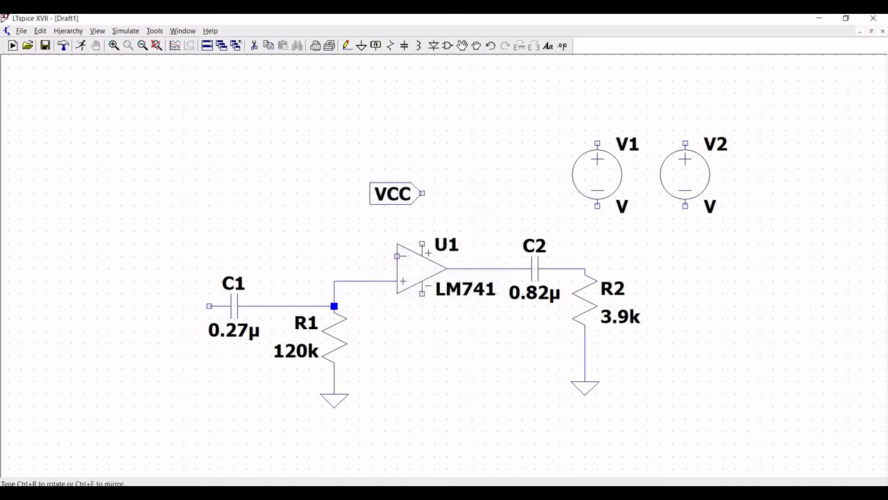
left_click(421, 207)
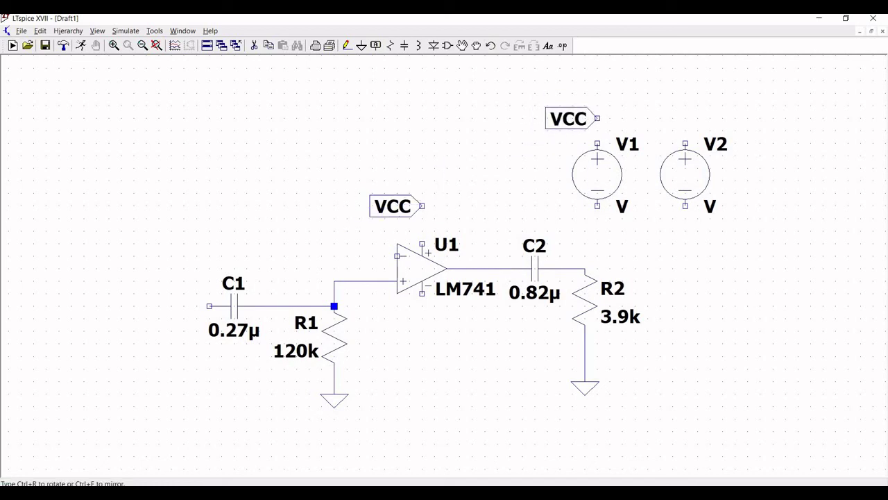
left_click(597, 118)
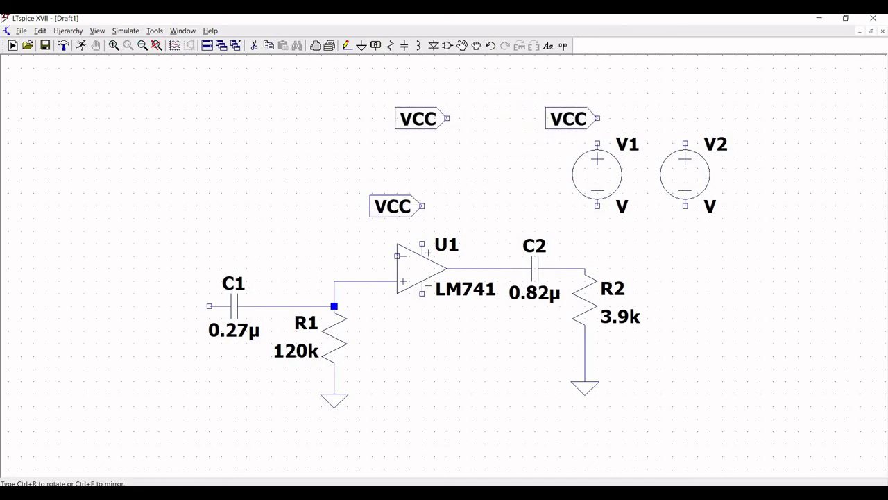
key("Escape")
Step: Add Input-port VEE net labels below U1 and above V2
left_click(376, 45)
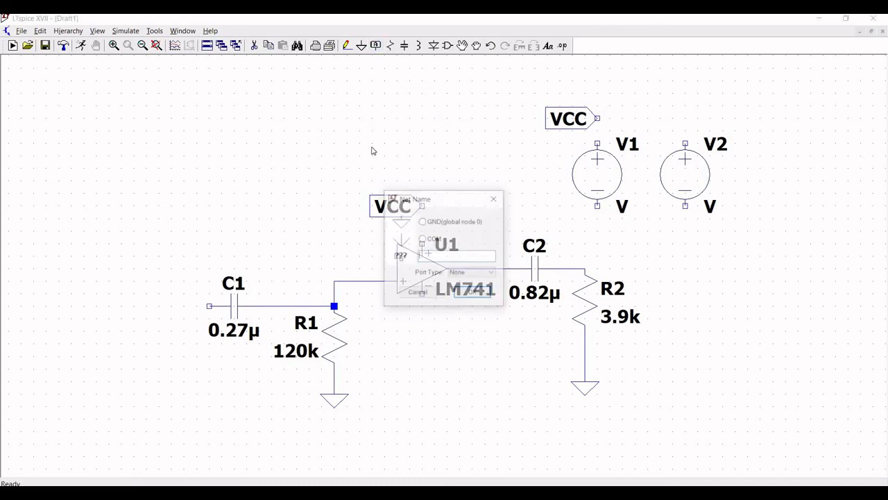
type("V")
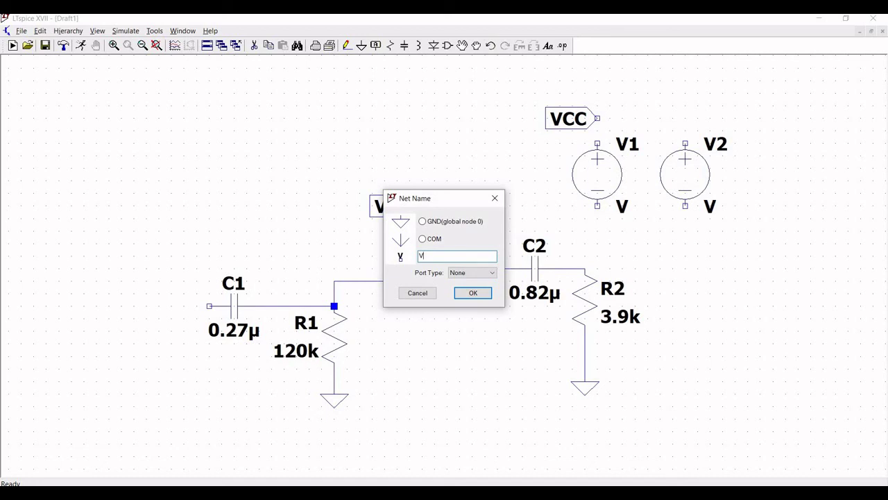
type("EE")
left_click(466, 274)
left_click(457, 290)
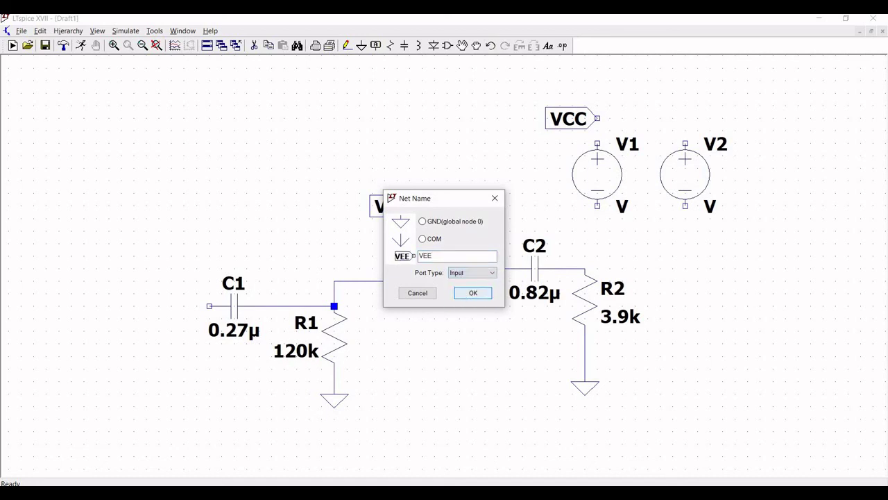
left_click(467, 293)
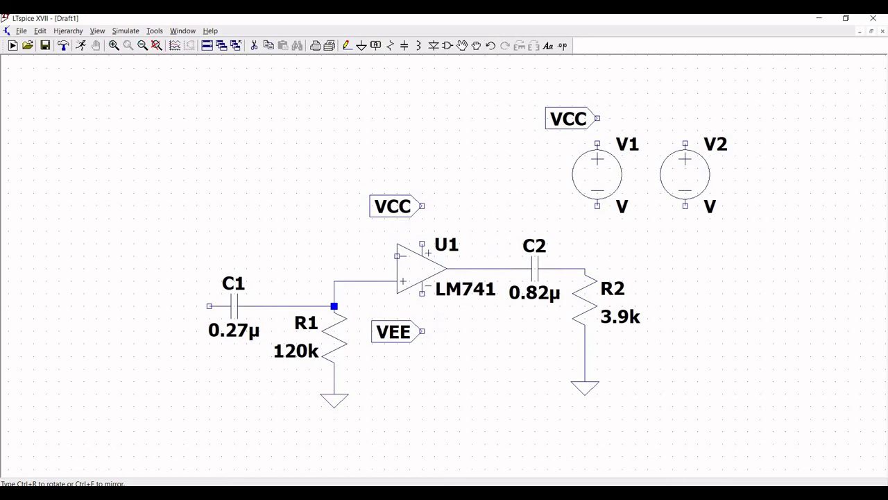
left_click(422, 331)
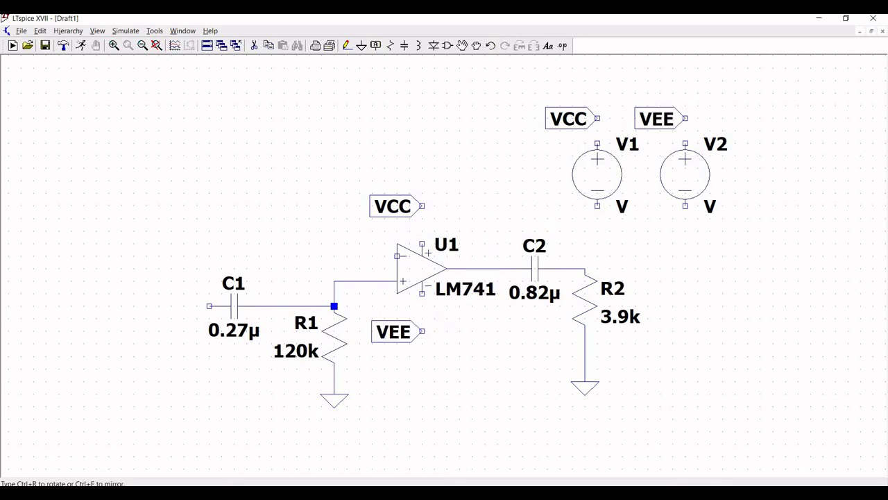
left_click(685, 118)
key("Escape")
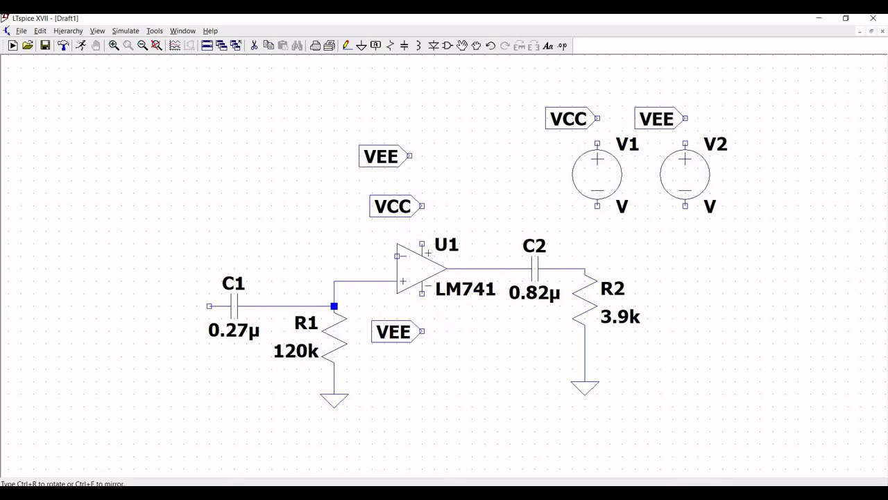
Step: Ground V1 and V2 and wire their tops to the VCC and VEE labels
left_click(361, 45)
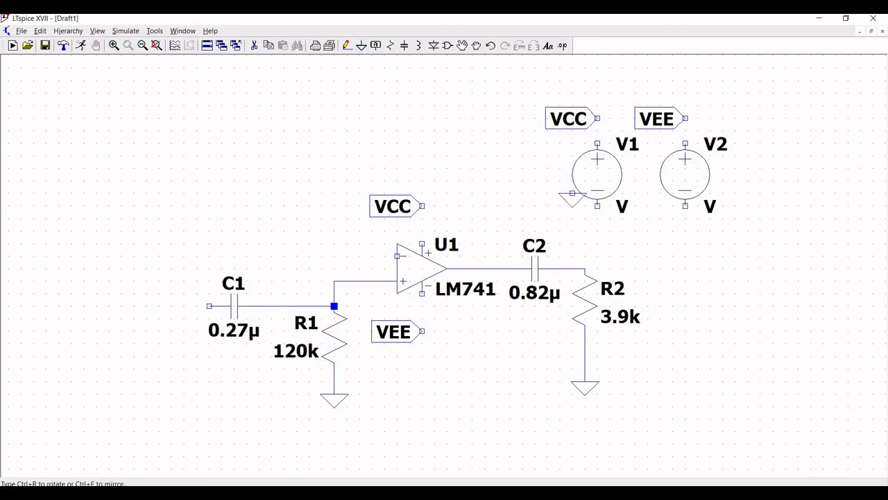
left_click(598, 231)
left_click(685, 232)
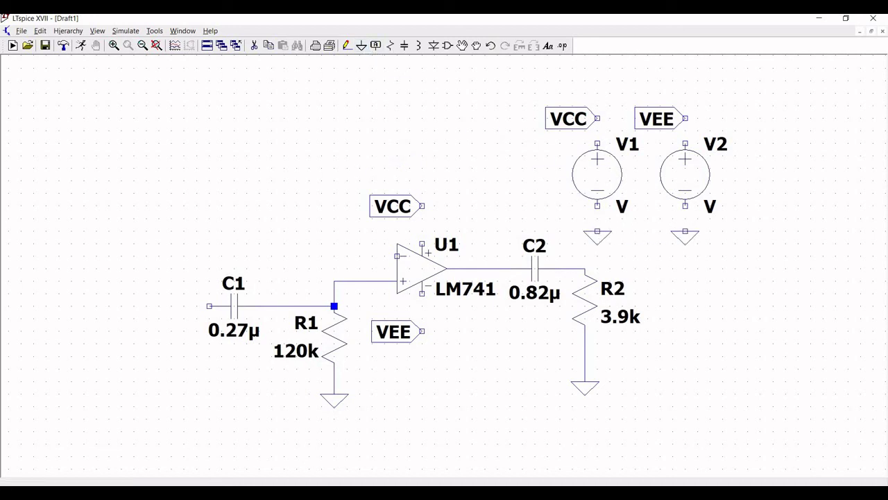
left_click(347, 45)
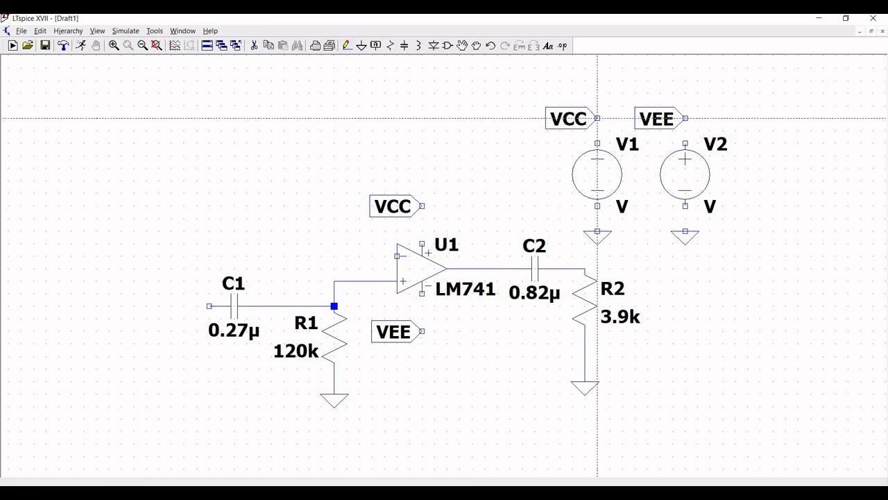
left_click(597, 143)
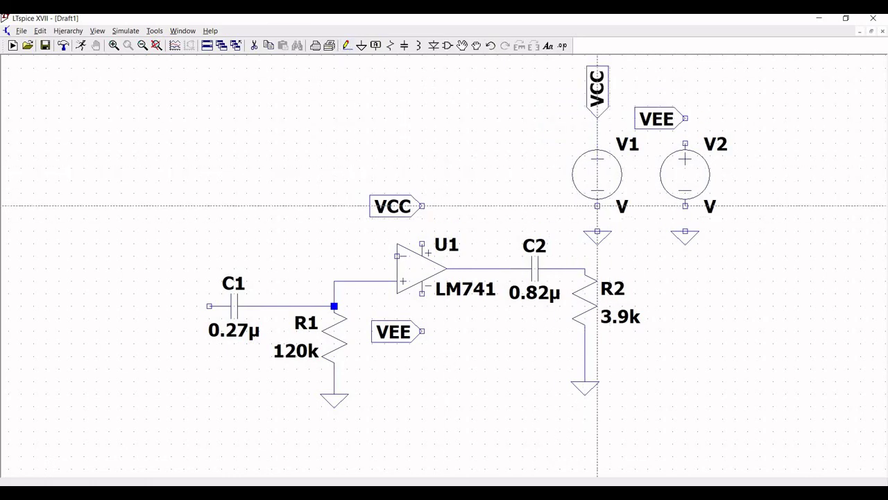
left_click(598, 207)
left_click(597, 231)
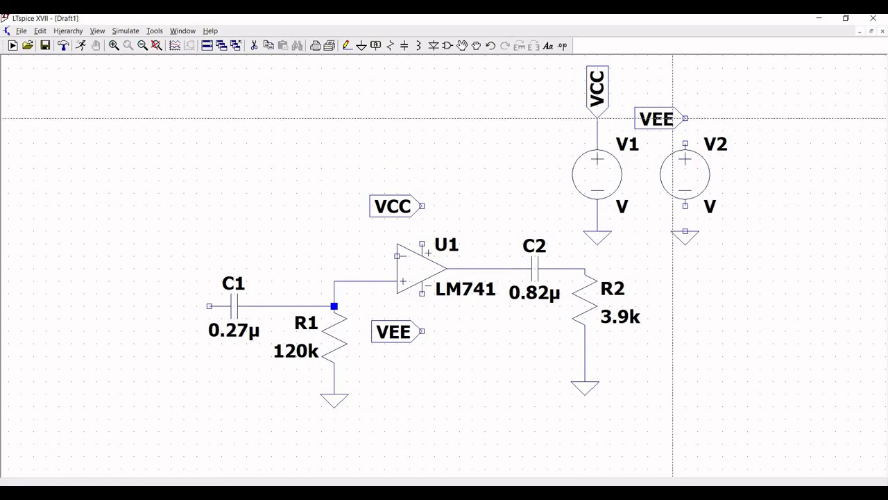
left_click(685, 118)
left_click(686, 143)
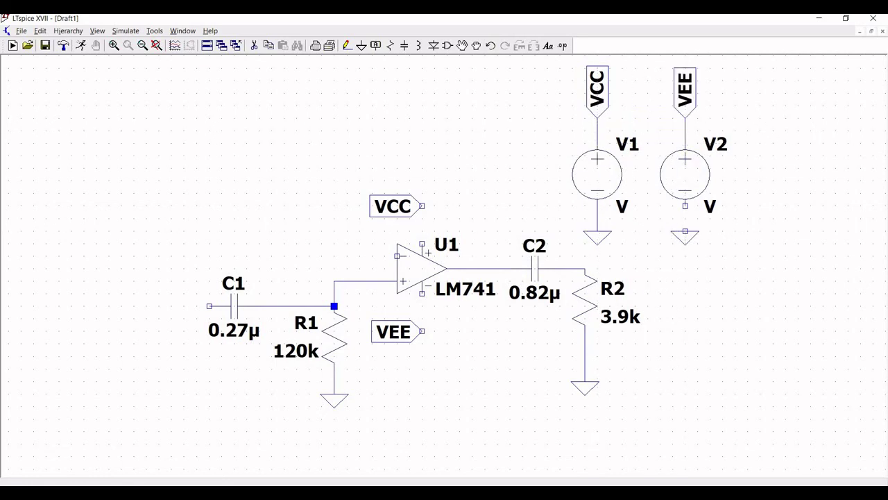
left_click(686, 206)
left_click(685, 231)
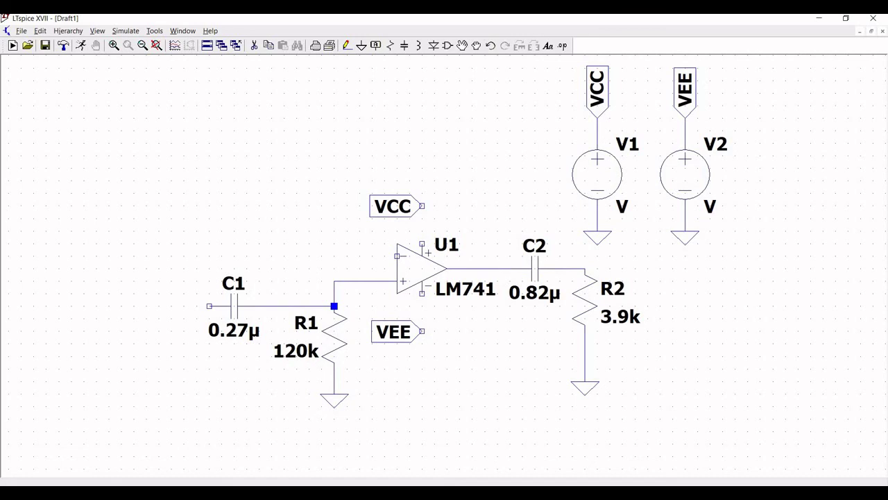
Step: Wire the VCC and VEE labels to U1's supply pins, then open V1's settings
key("F3")
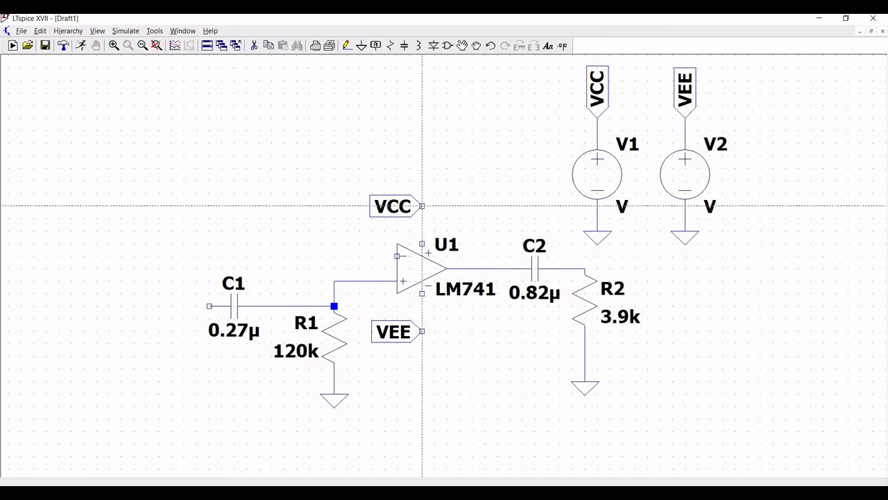
key("ctrl+r")
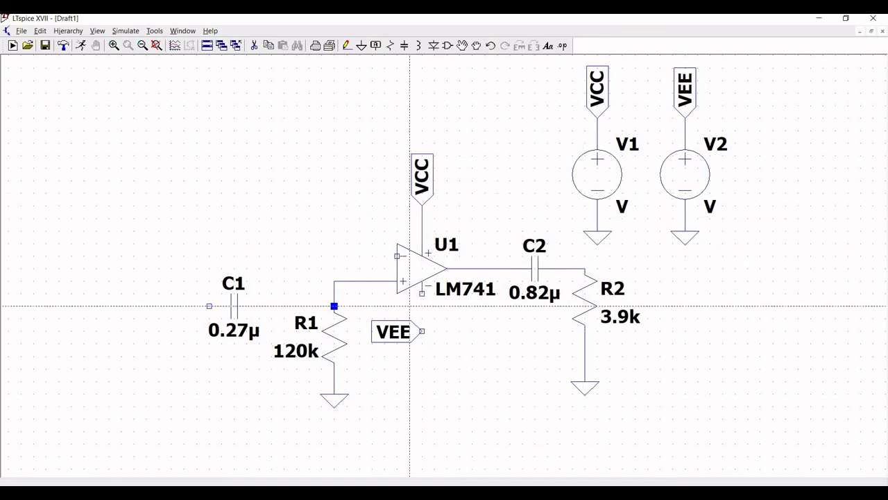
left_click(422, 294)
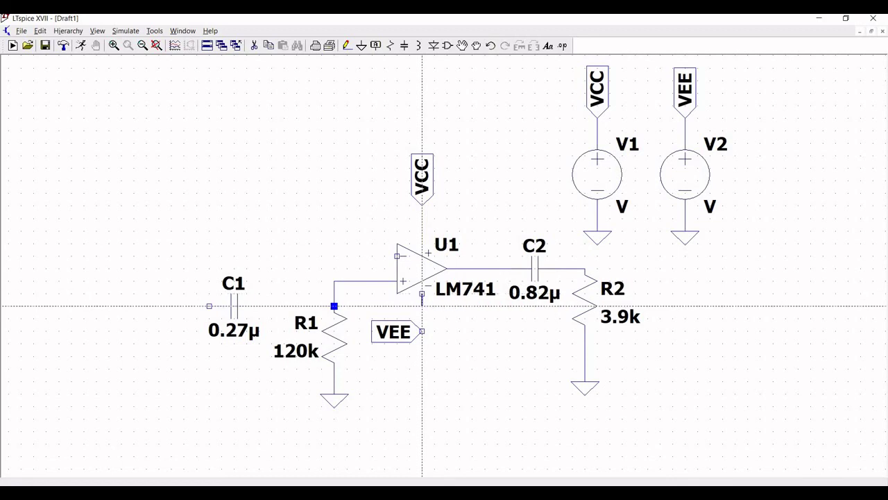
left_click(422, 331)
key("ctrl+r")
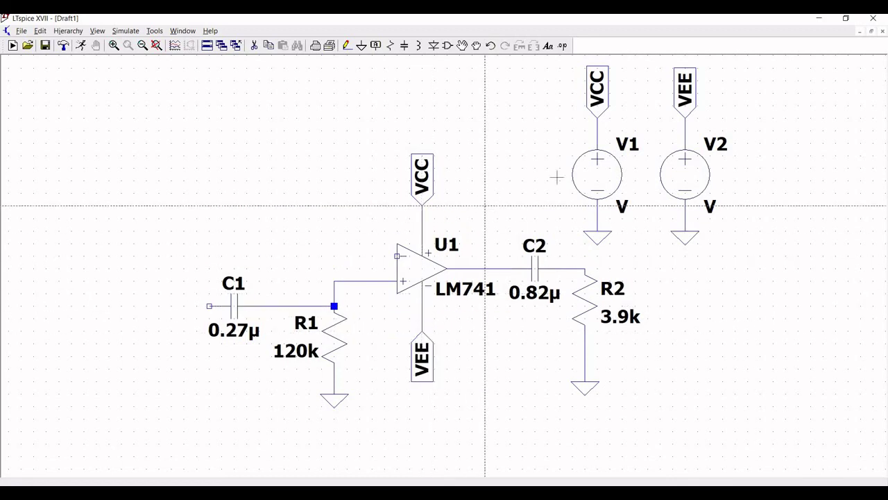
key("Escape")
right_click(595, 165)
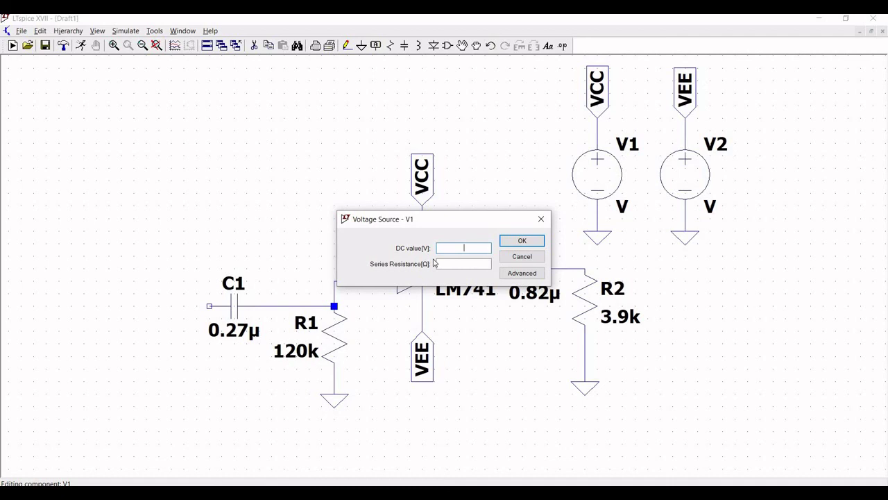
Step: Give V1 a DC value of 15 and V2 a value of -15
type("15")
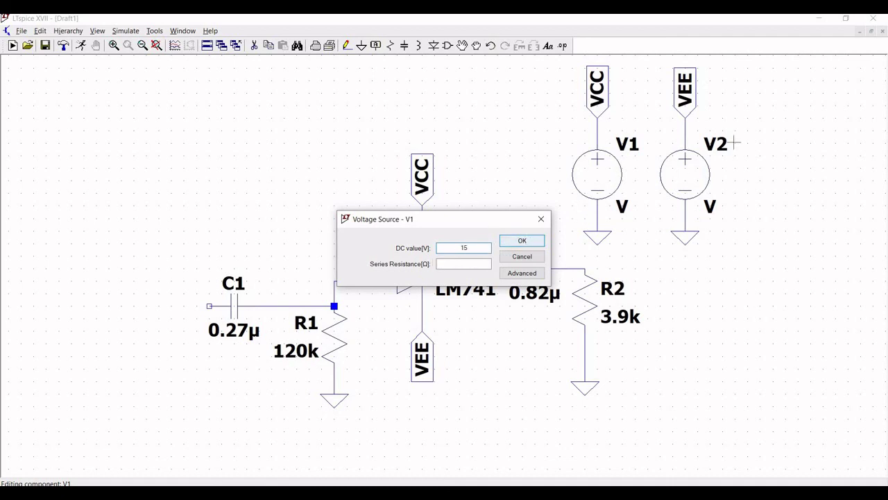
key("Return")
right_click(694, 171)
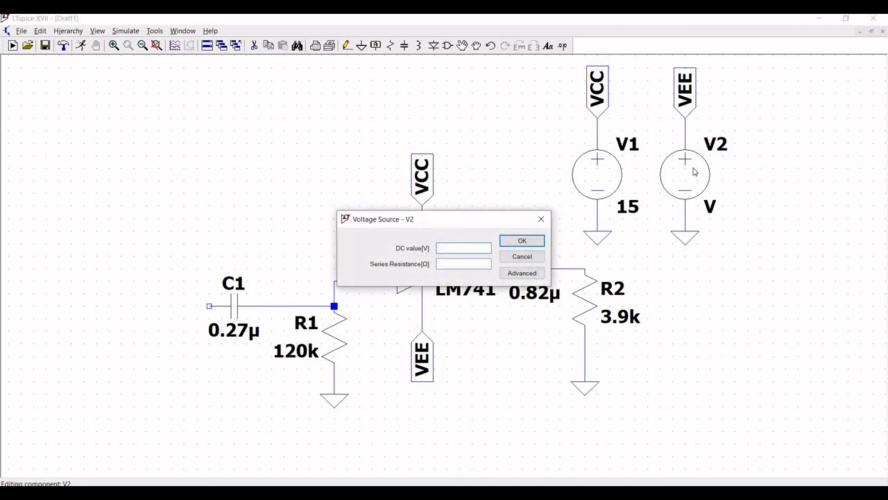
type("-15")
key("Return")
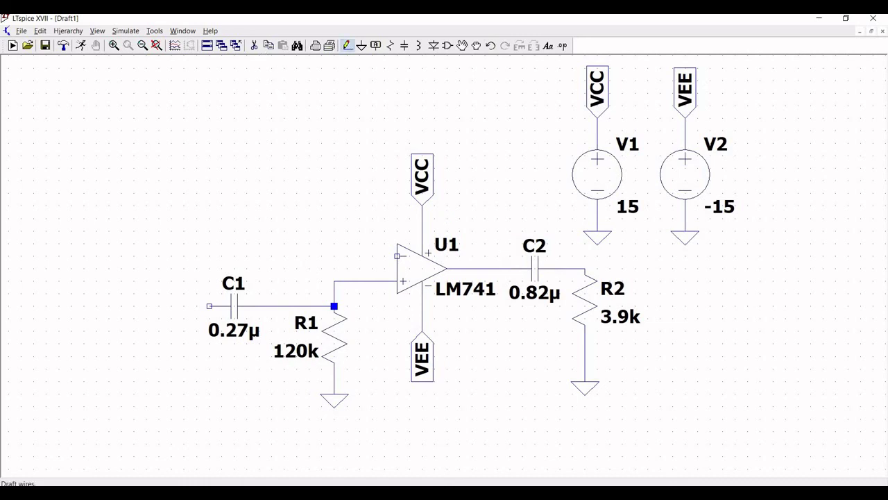
Step: Draw a wire from U1's output up over the op-amp and down to its inverting input
left_click(347, 45)
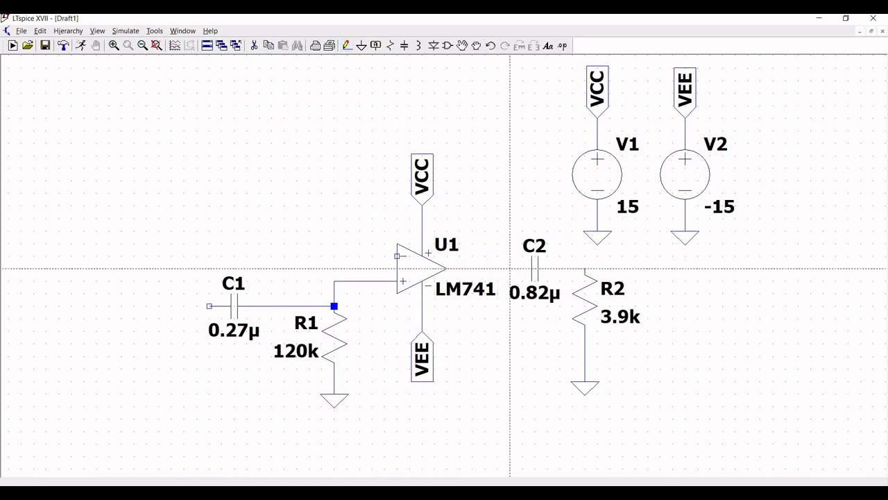
left_click(510, 269)
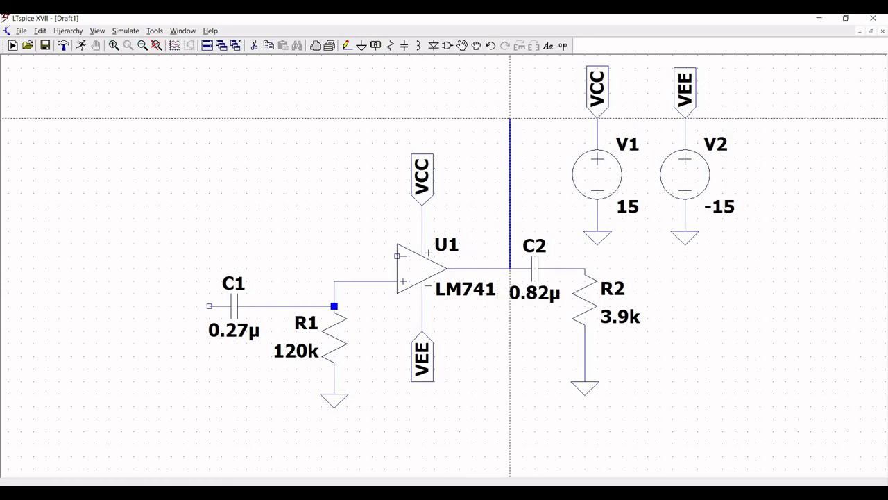
left_click(510, 118)
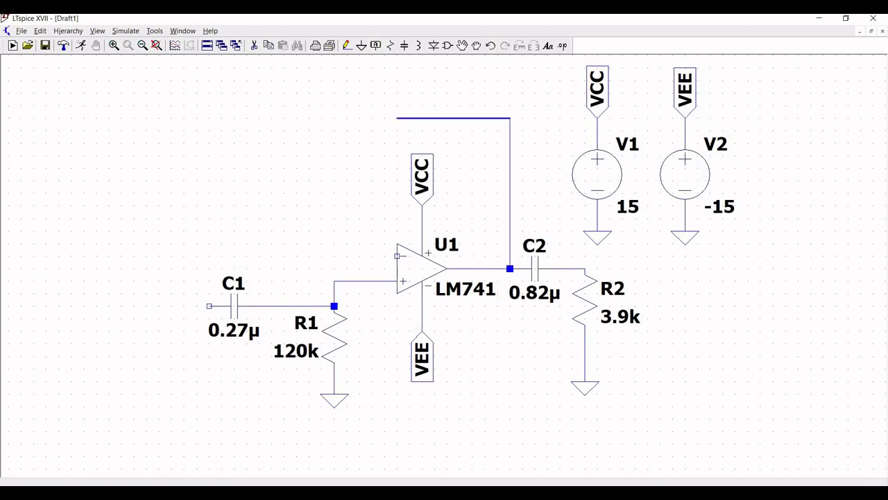
left_click(359, 118)
left_click(360, 256)
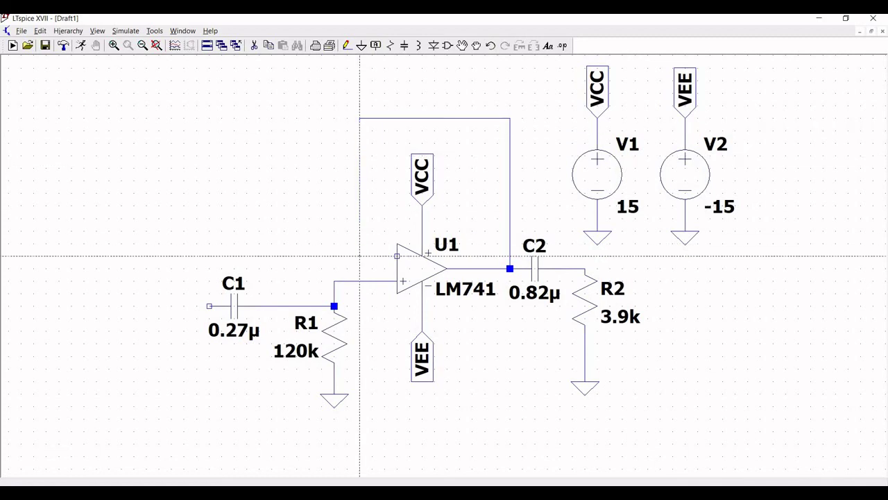
left_click(397, 256)
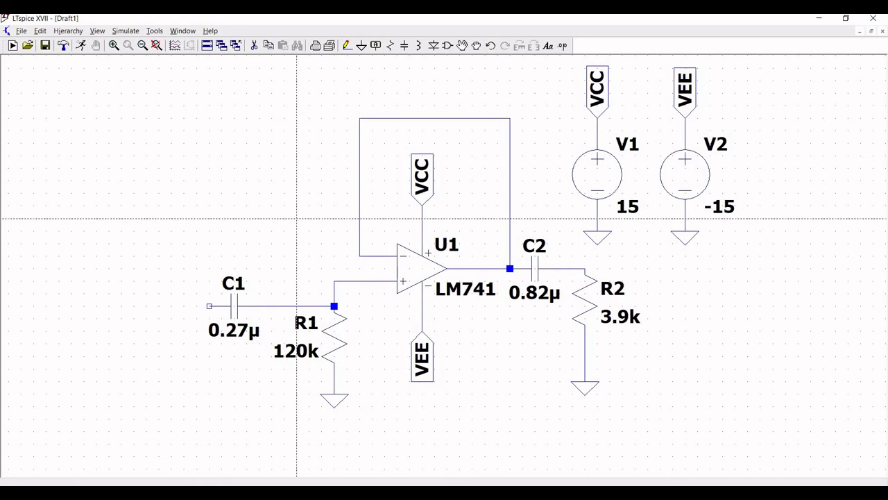
key("Escape")
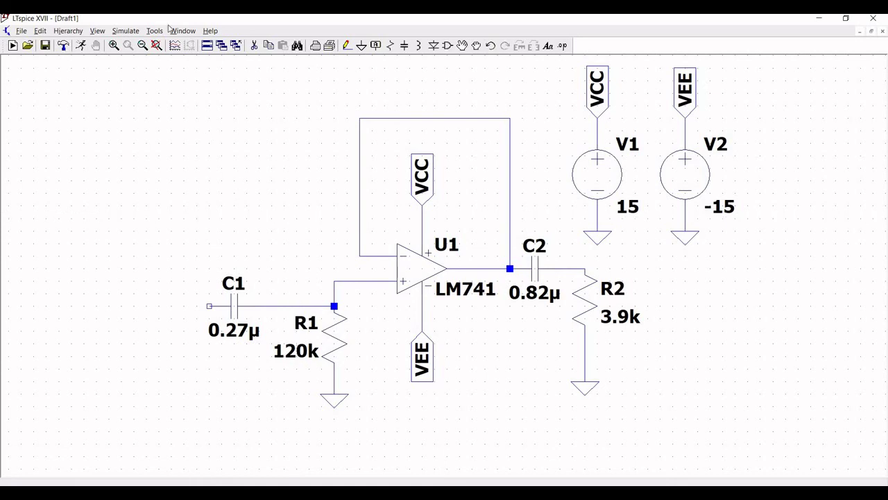
Step: Place a voltage source V3 to the left of C1 and open its settings
left_click(449, 49)
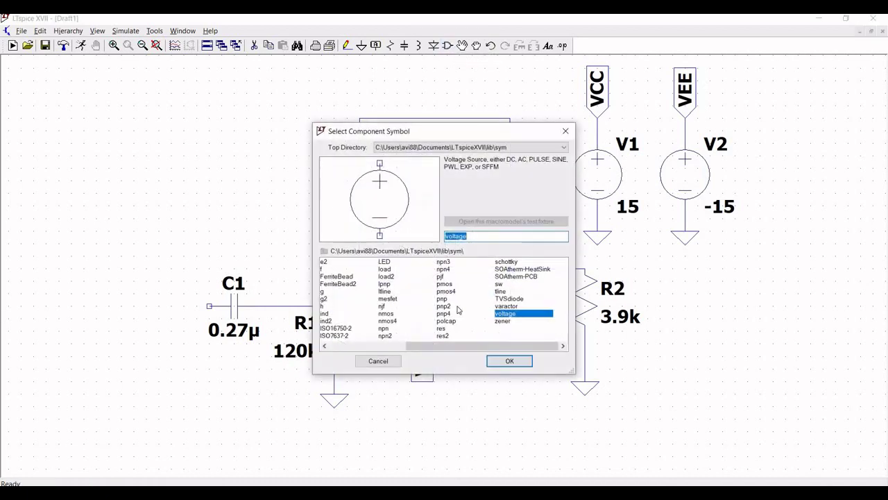
left_click(502, 361)
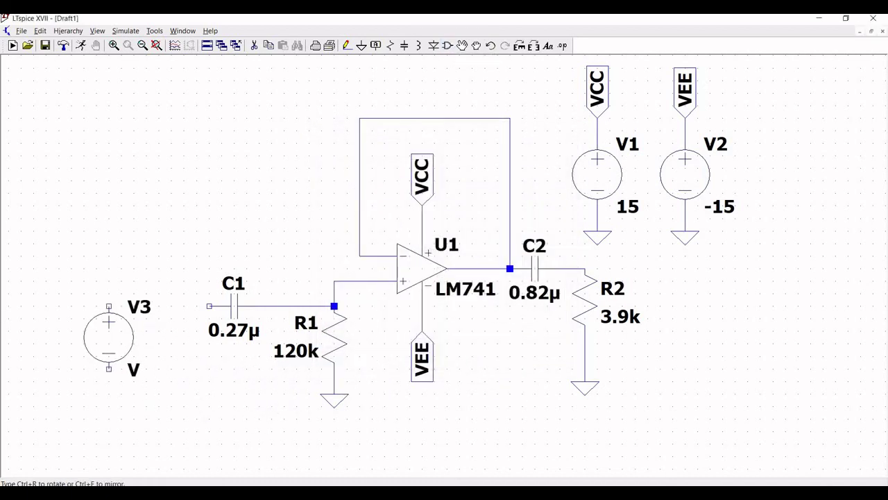
left_click(108, 349)
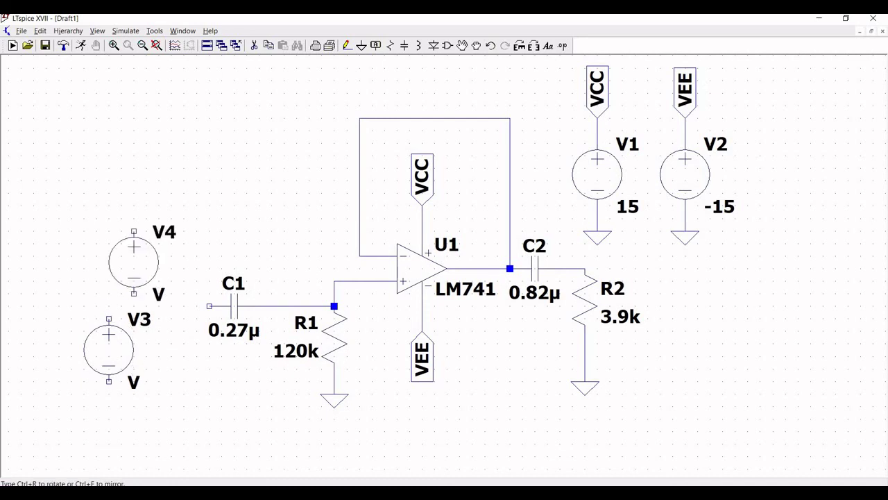
key("Escape")
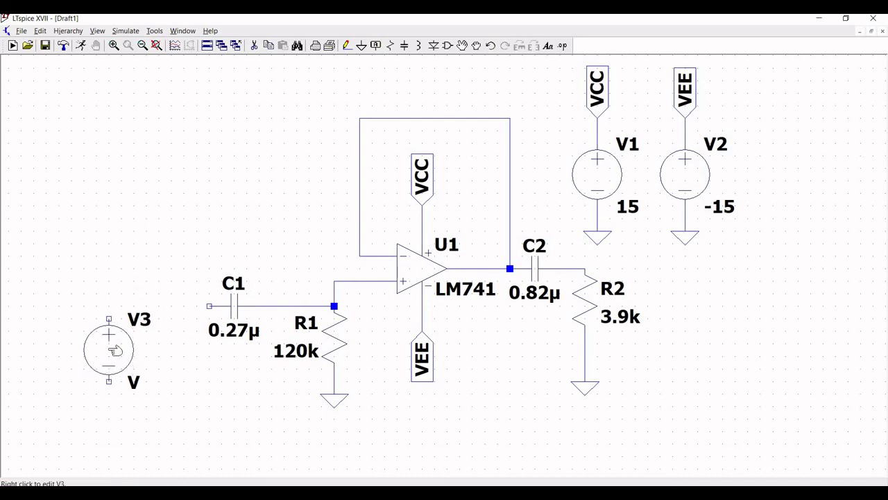
right_click(109, 352)
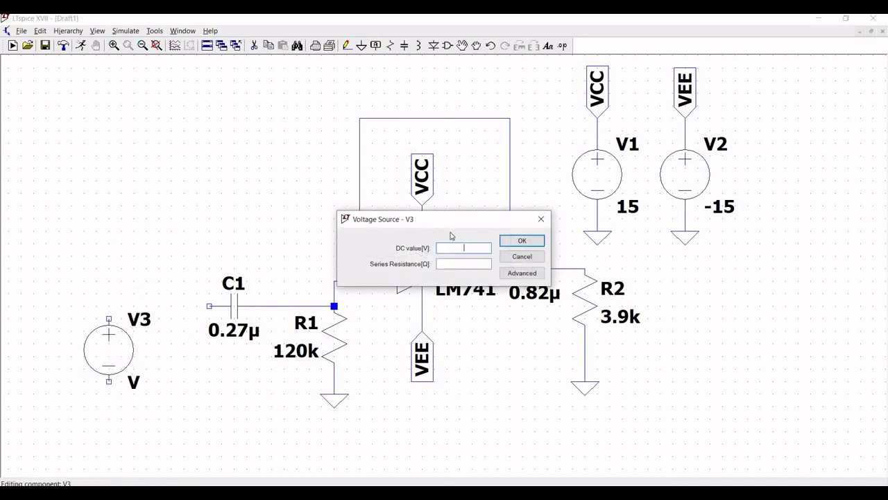
Step: Set V3 to SINE with offset 0, amplitude 1, frequency 1k, and move its label beneath it
left_click(522, 273)
left_click(278, 172)
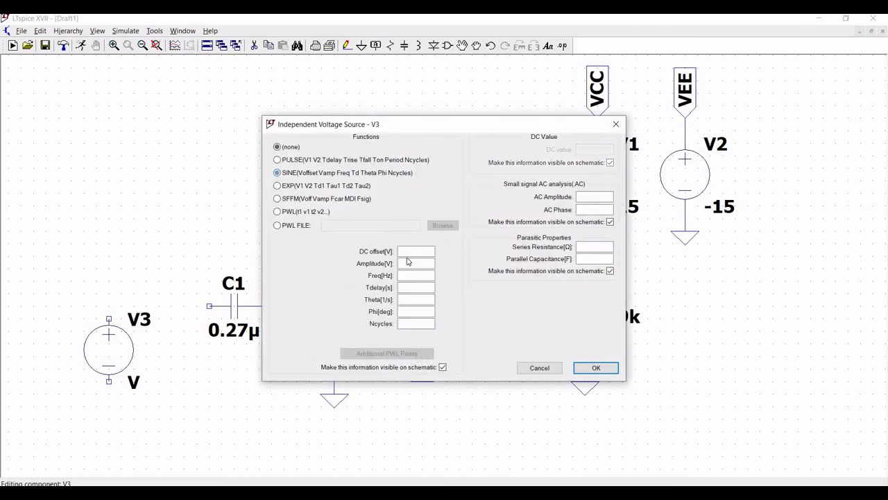
left_click(413, 252)
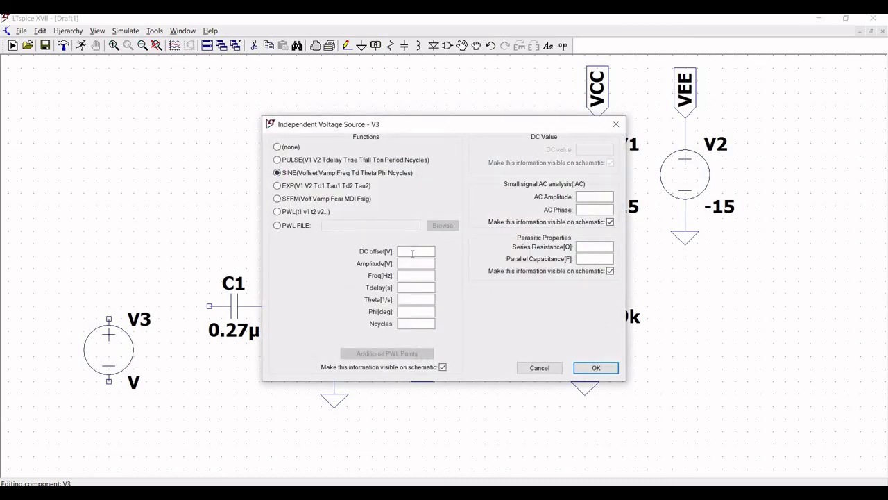
type("0")
type("1")
left_click(410, 275)
type("1k")
key("Return")
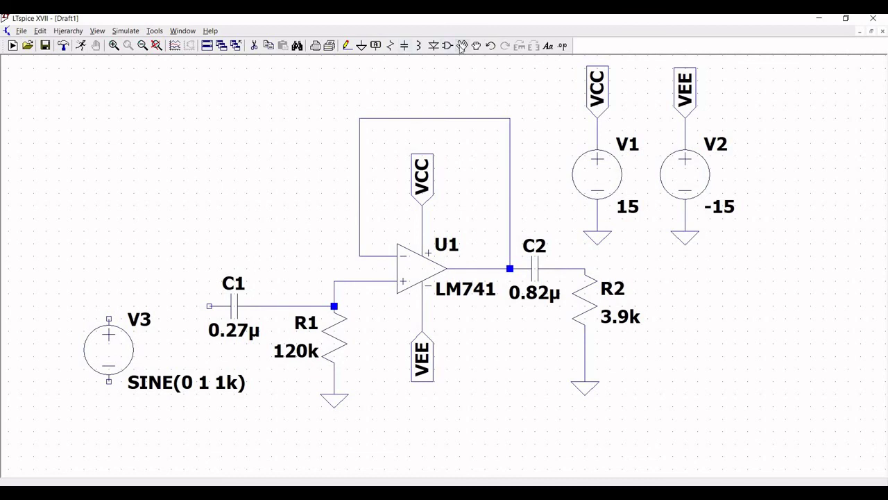
left_click_drag(127, 382, 50, 394)
key("Escape")
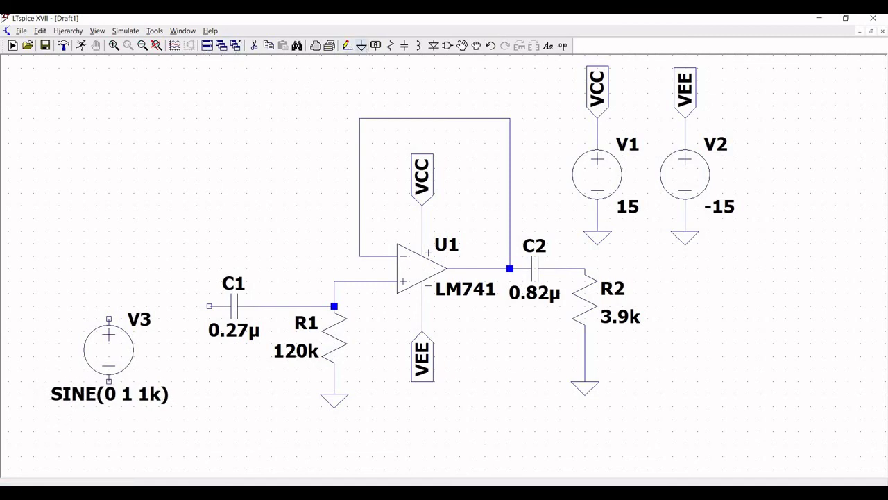
Step: Place a ground symbol below V3
left_click(361, 45)
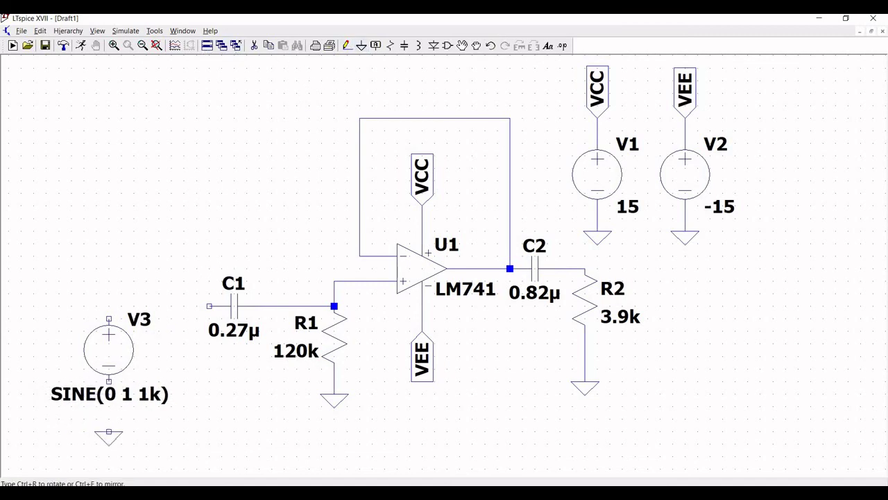
left_click(109, 431)
key("Escape")
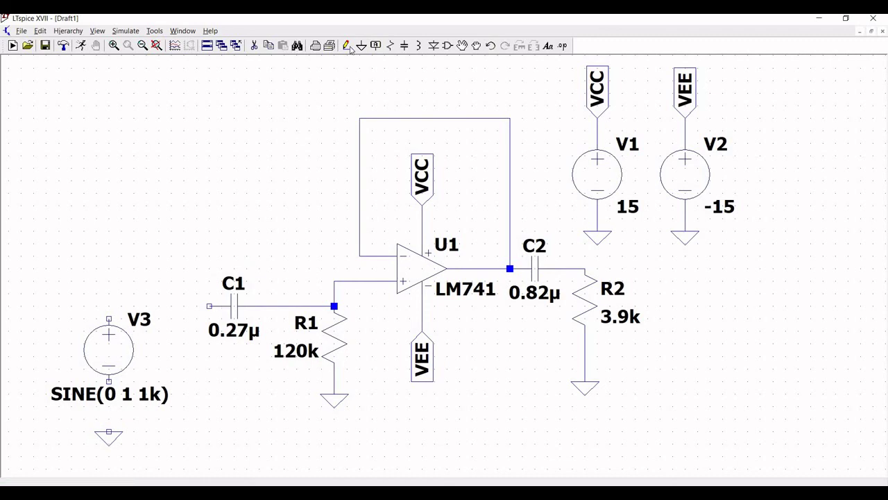
Step: Wire C1's left terminal to V3's top and V3's bottom to the ground
left_click(347, 45)
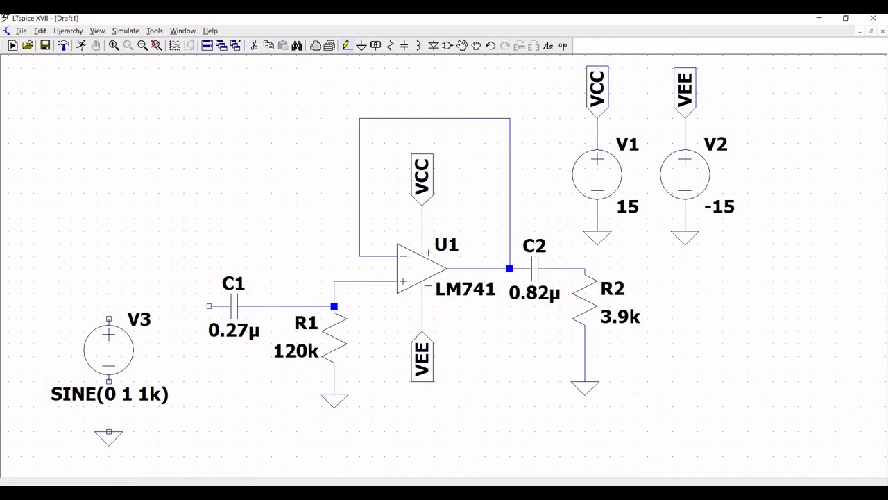
left_click(209, 306)
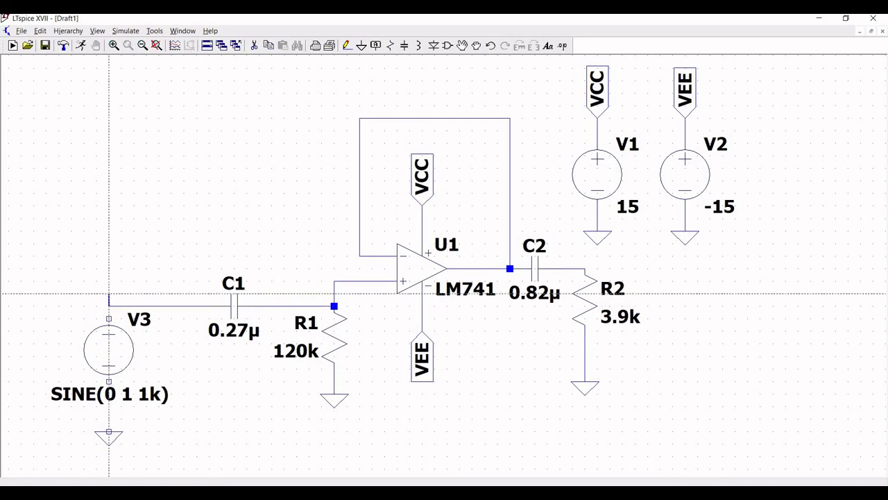
left_click(108, 319)
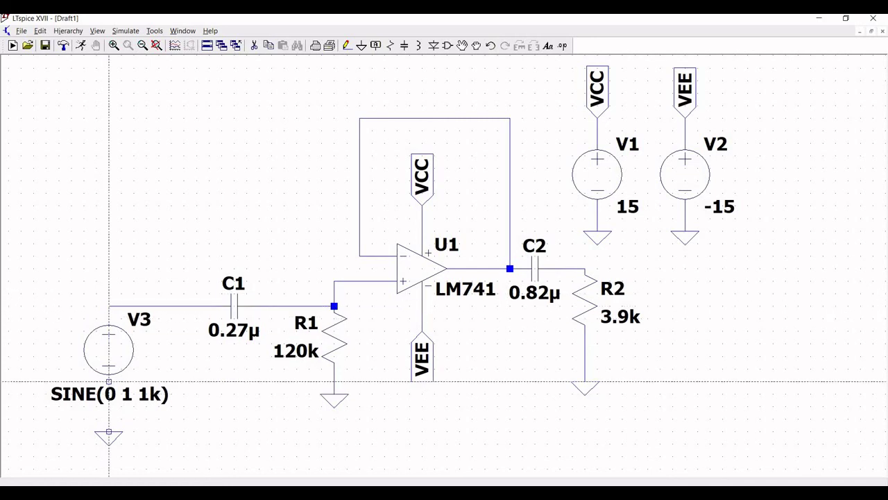
left_click(108, 381)
left_click(109, 431)
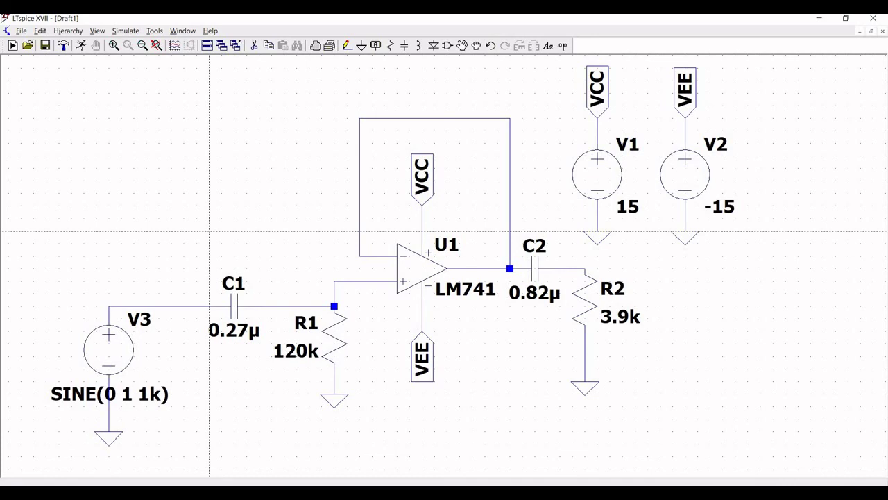
scroll(155, 240, "up", 3)
key("Escape")
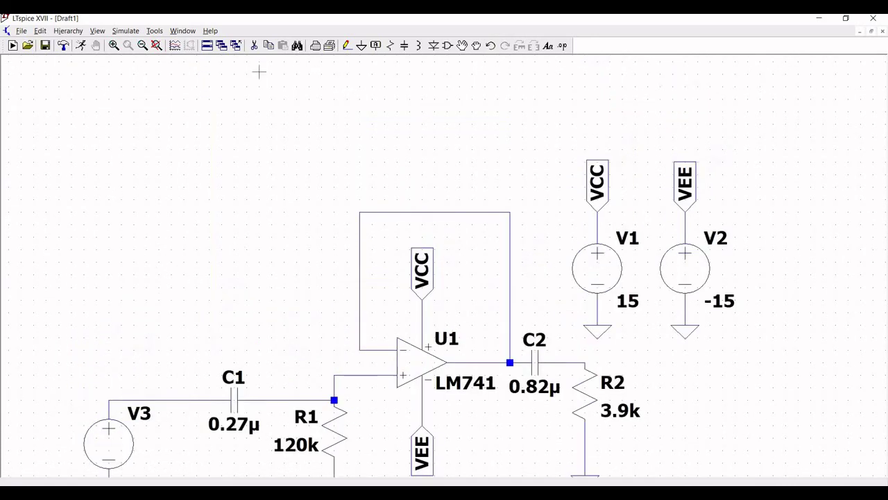
left_click(143, 46)
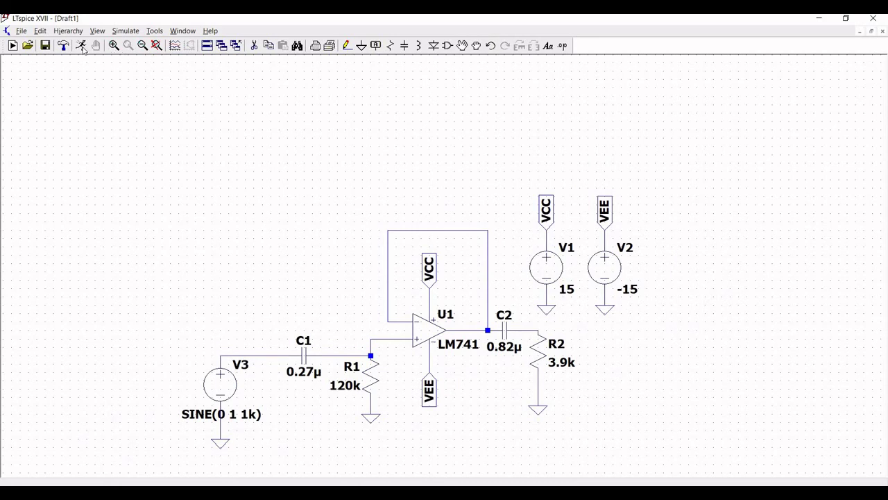
Step: Run a transient simulation with a 4m stop time
left_click(81, 47)
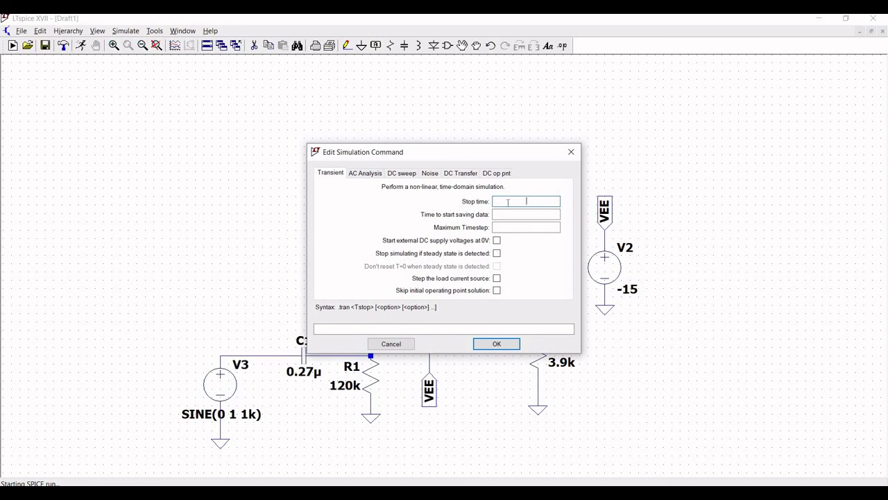
type("4m")
left_click(496, 344)
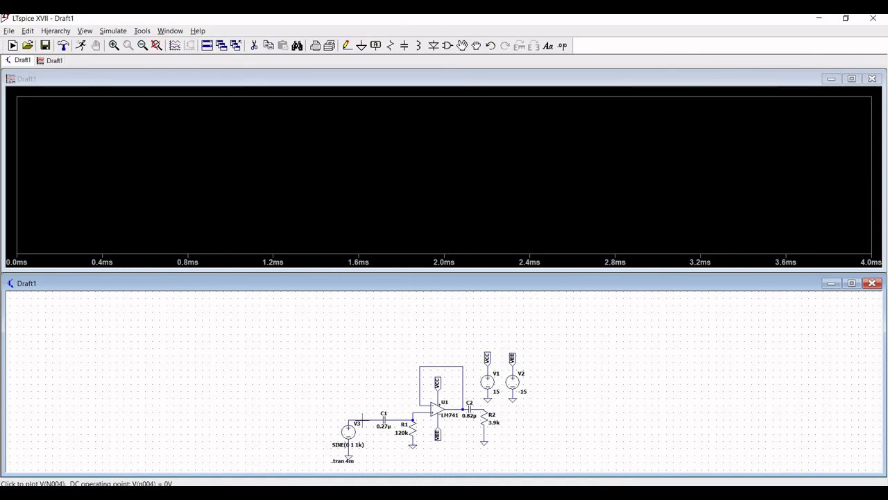
left_click(365, 418)
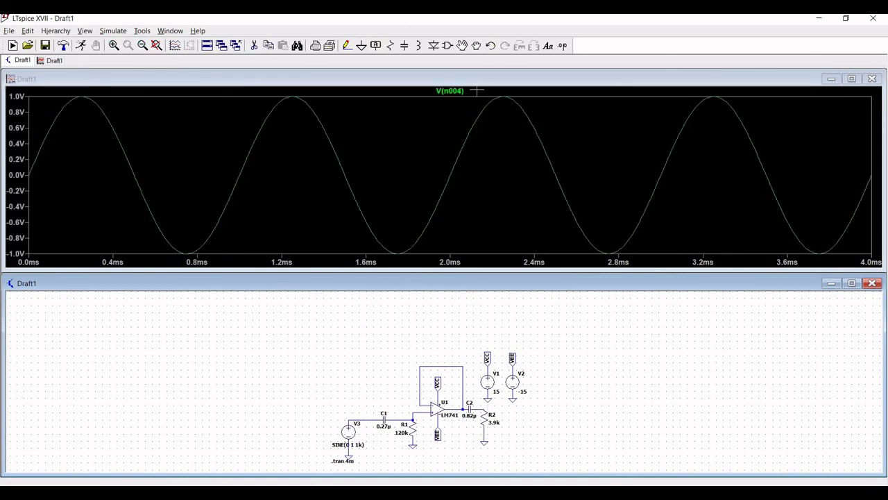
right_click(381, 130)
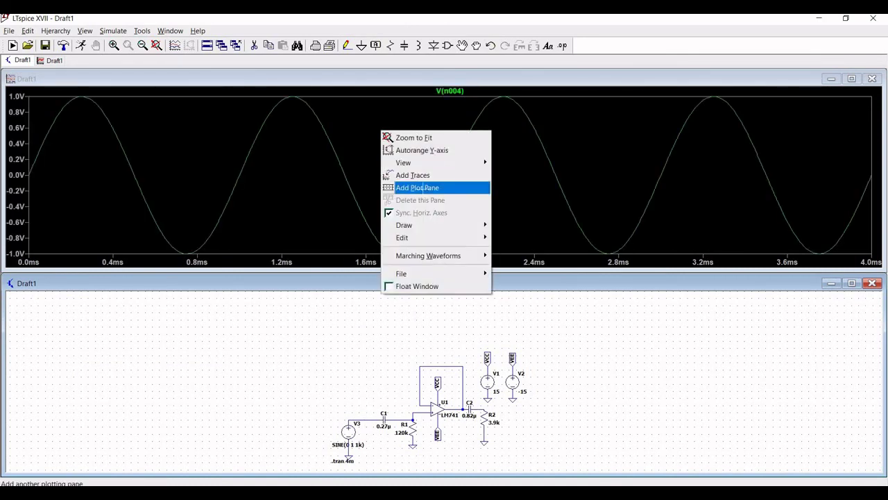
left_click(421, 188)
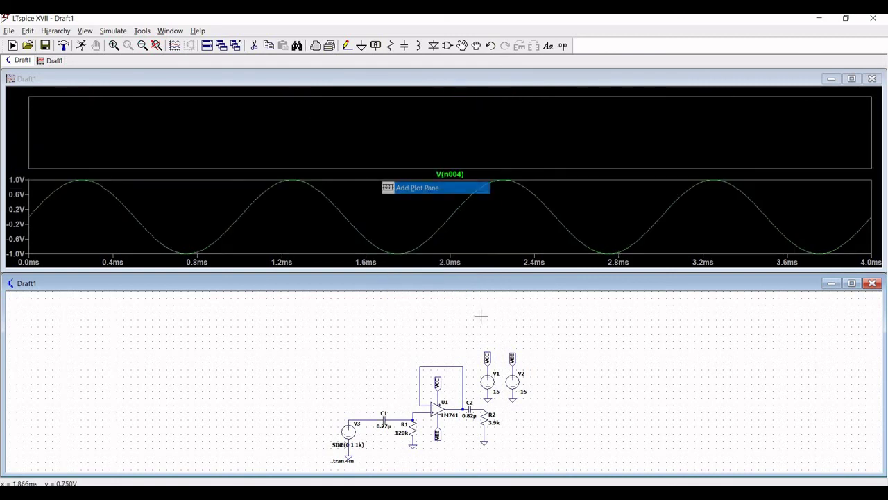
left_click(483, 406)
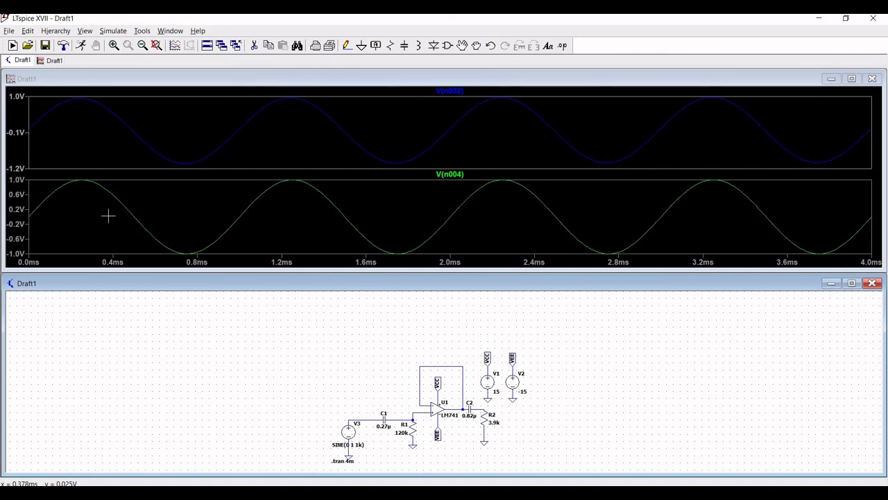
left_click(874, 79)
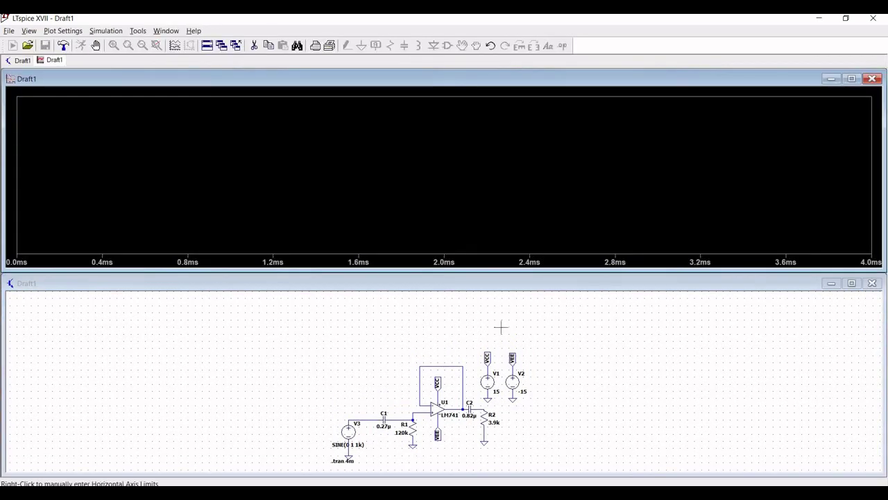
Step: Probe the C2–R2 node for V(n002), then the C1 wire for V(n004)
left_click(488, 405)
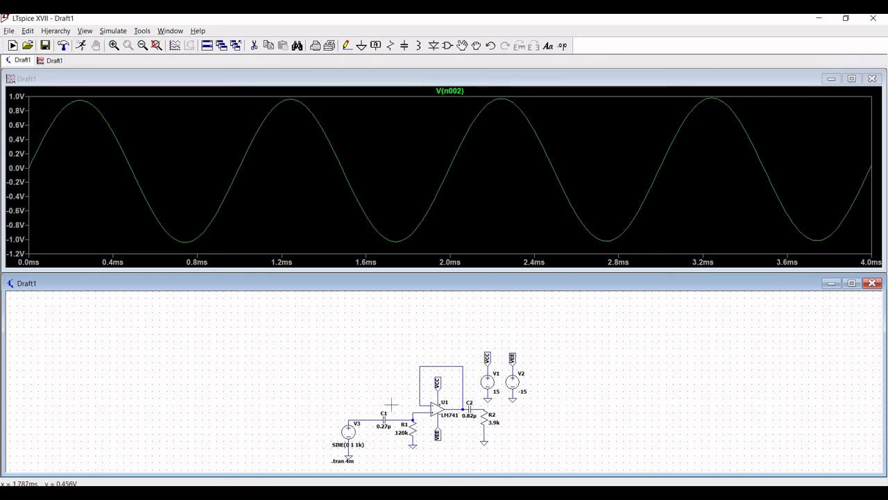
left_click(368, 417)
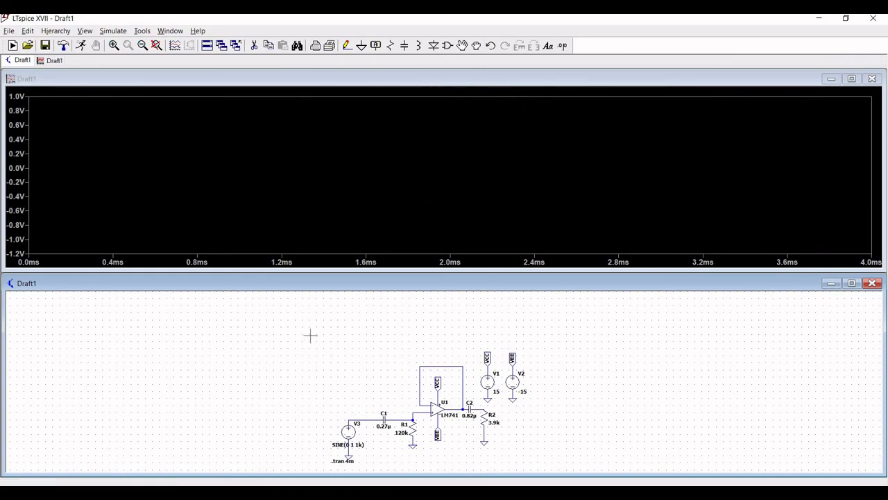